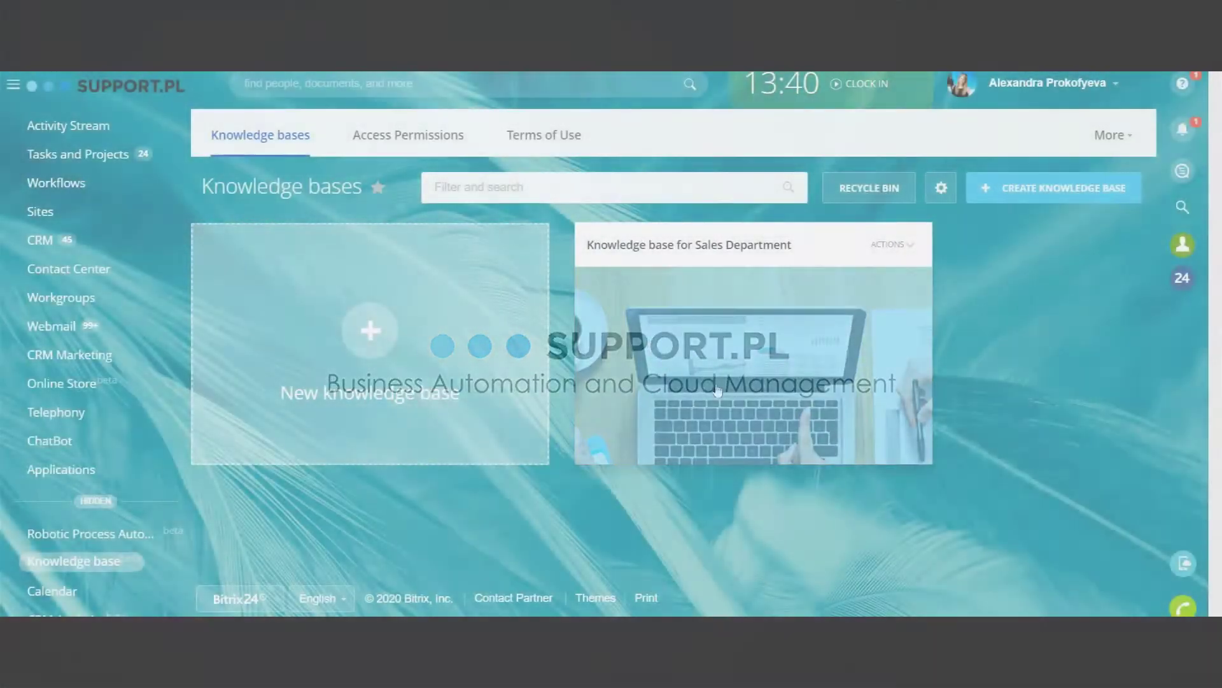
pyautogui.scroll(-1, 657, 252)
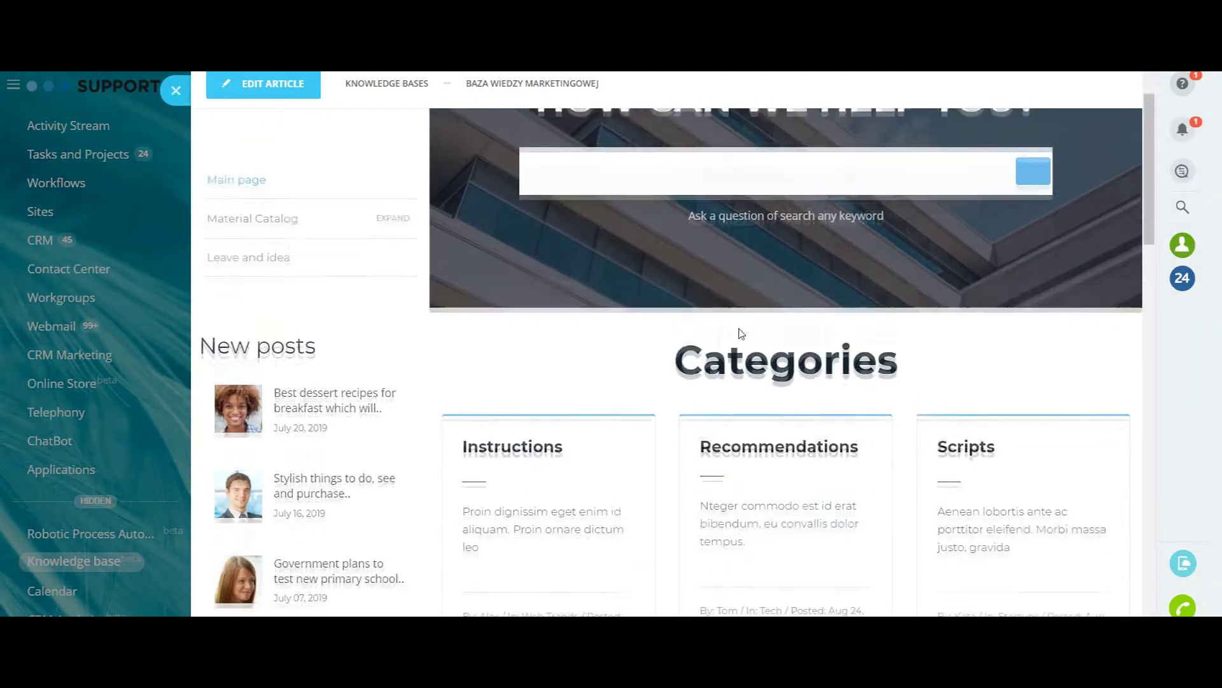
pyautogui.scroll(-2, 621, 286)
pyautogui.scroll(-2, 771, 314)
pyautogui.scroll(-3, 888, 354)
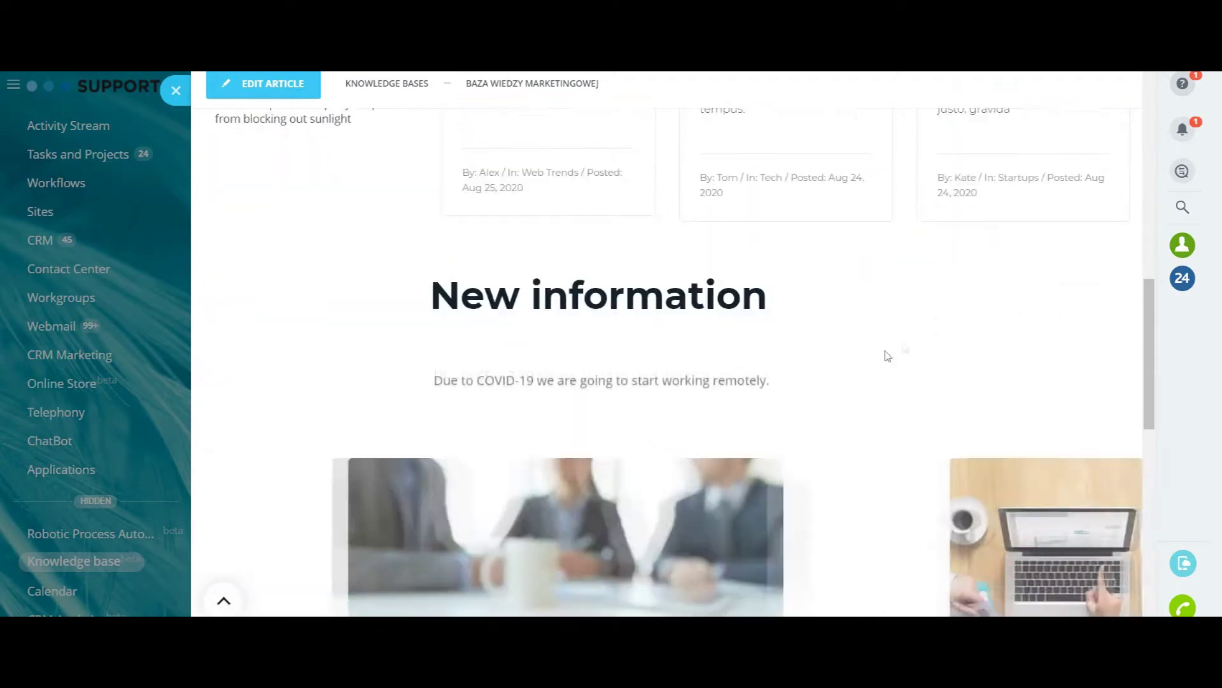
pyautogui.scroll(-2, 912, 417)
pyautogui.scroll(-3, 912, 418)
pyautogui.scroll(10, 913, 417)
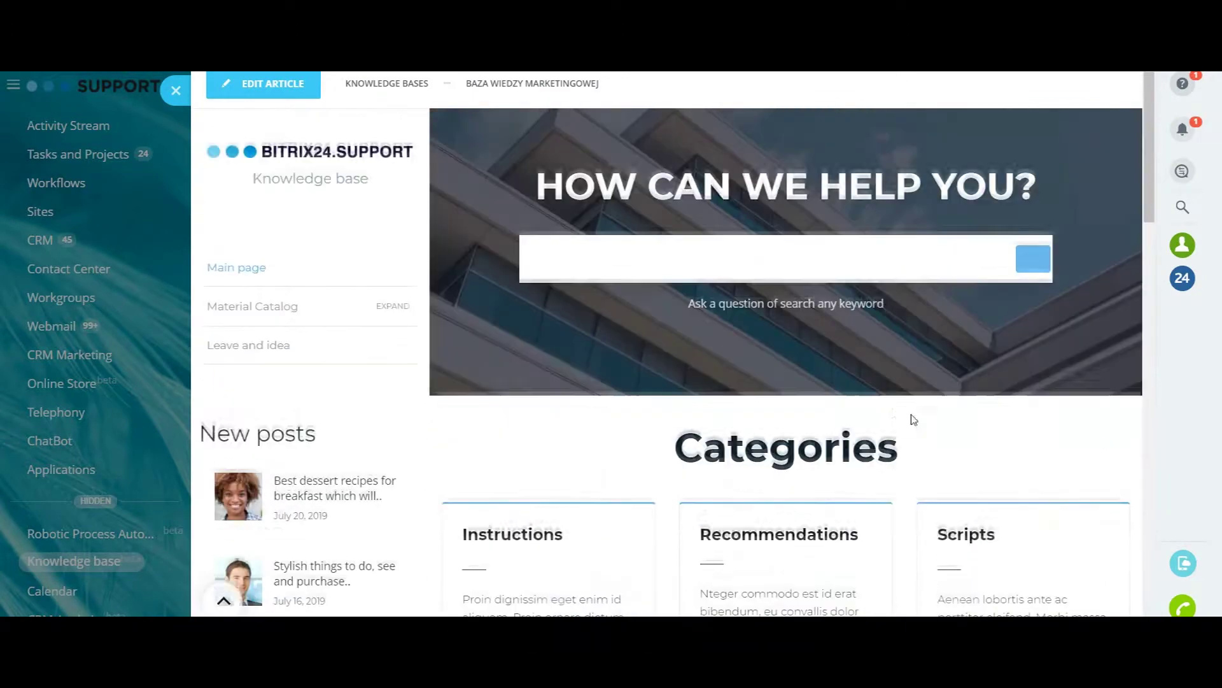
# Browse the knowledge base's Material Catalog, Instructions and Check-lists pages.
pyautogui.click(273, 308)
pyautogui.scroll(-3, 401, 313)
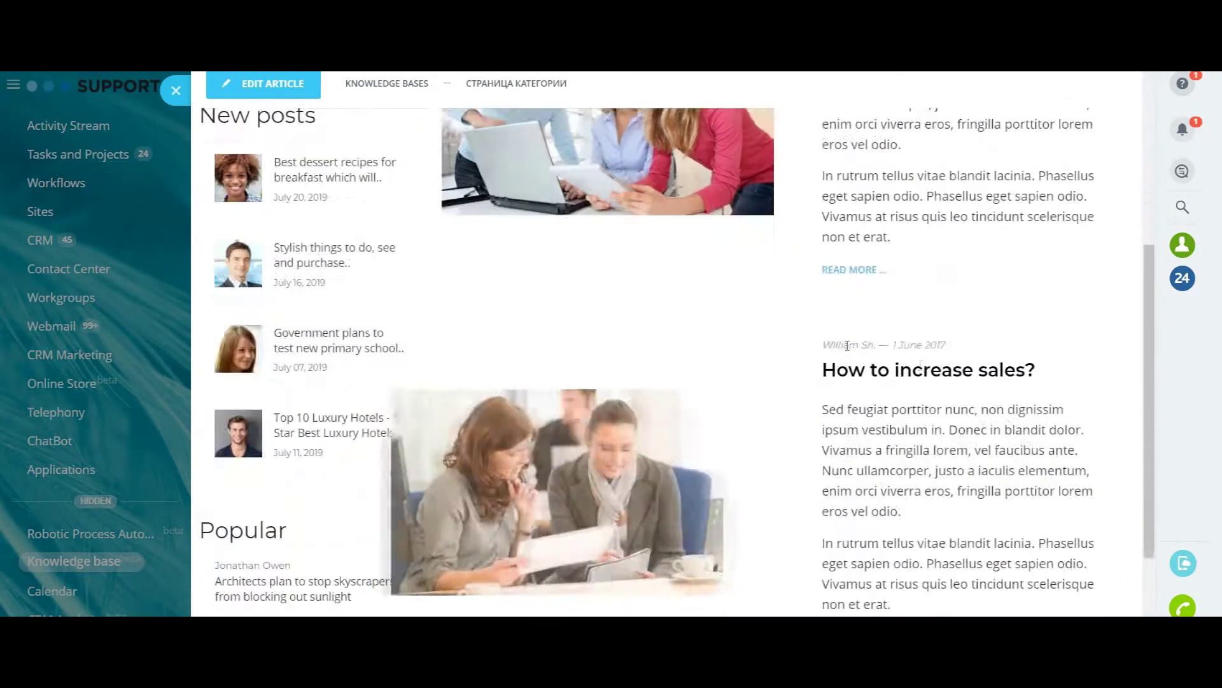
pyautogui.scroll(-1, 407, 312)
pyautogui.scroll(5, 413, 312)
pyautogui.click(393, 307)
pyautogui.click(256, 345)
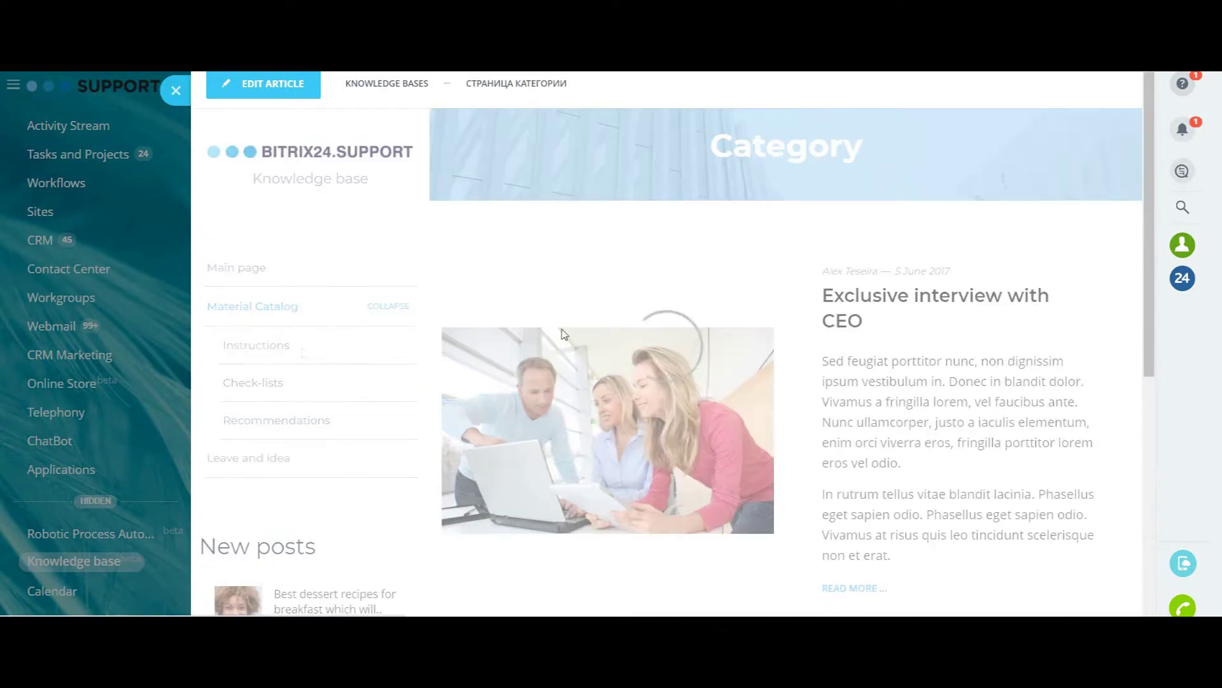
pyautogui.scroll(-5, 599, 202)
pyautogui.scroll(-1, 609, 392)
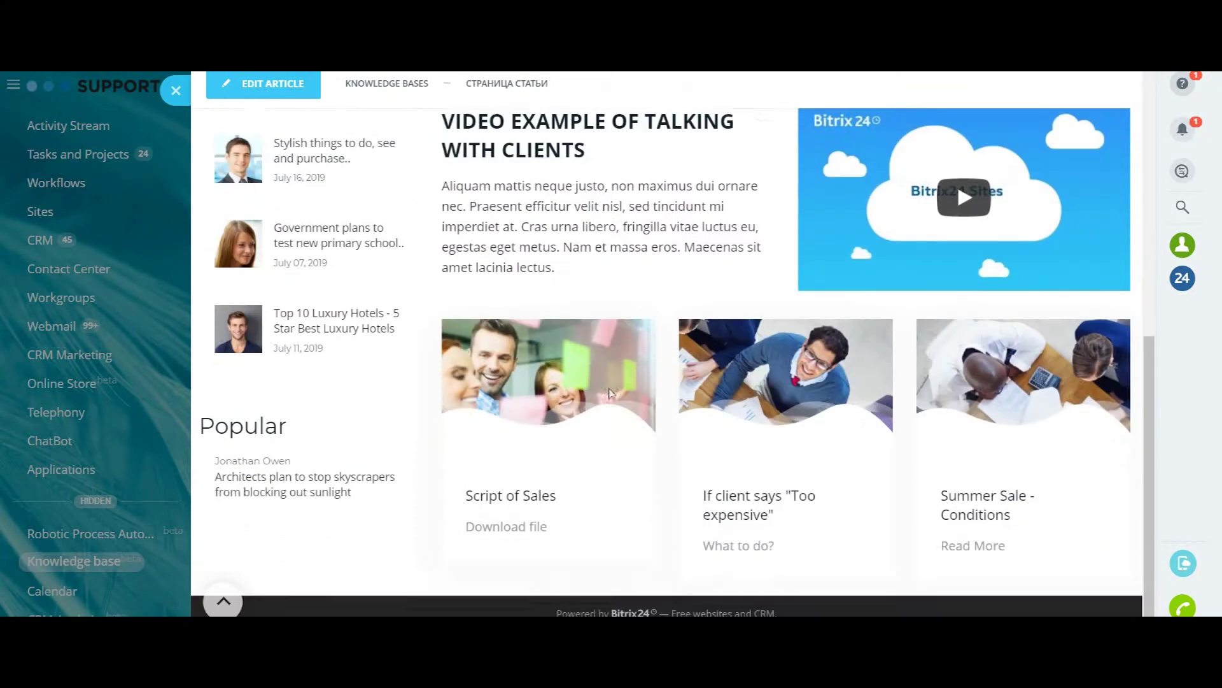
pyautogui.scroll(6, 656, 371)
pyautogui.click(251, 382)
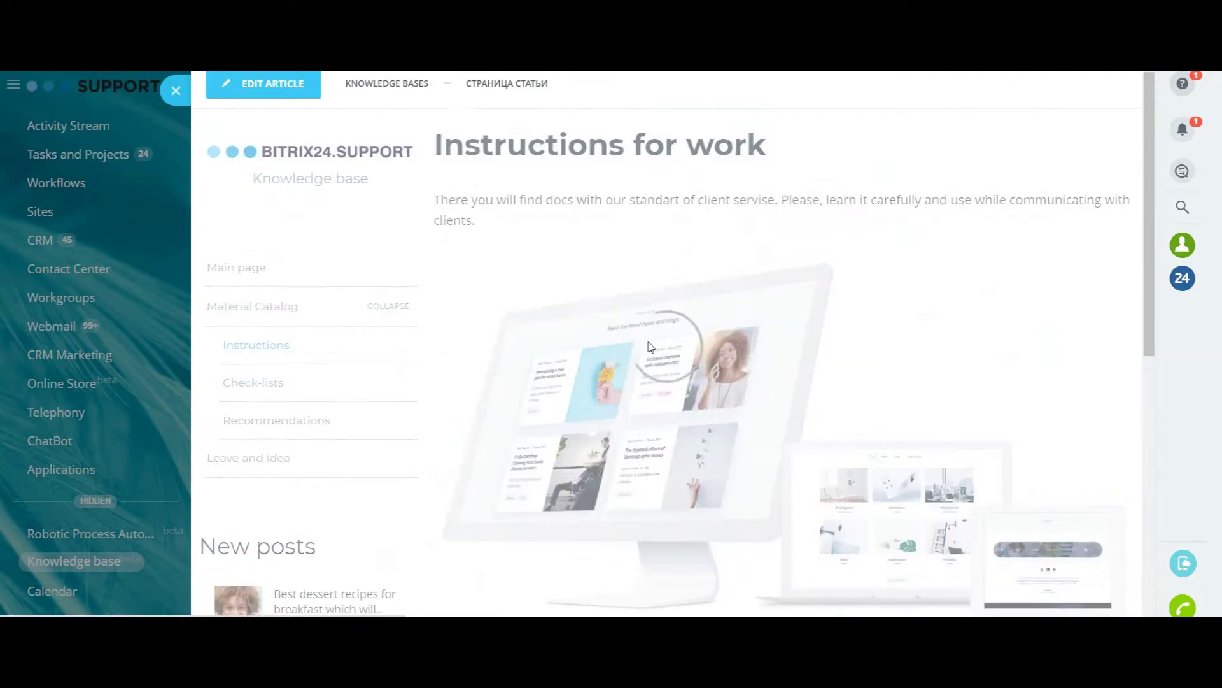
pyautogui.moveTo(316, 220); pyautogui.dragTo(787, 201)
pyautogui.click(860, 205)
pyautogui.scroll(-10, 670, 200)
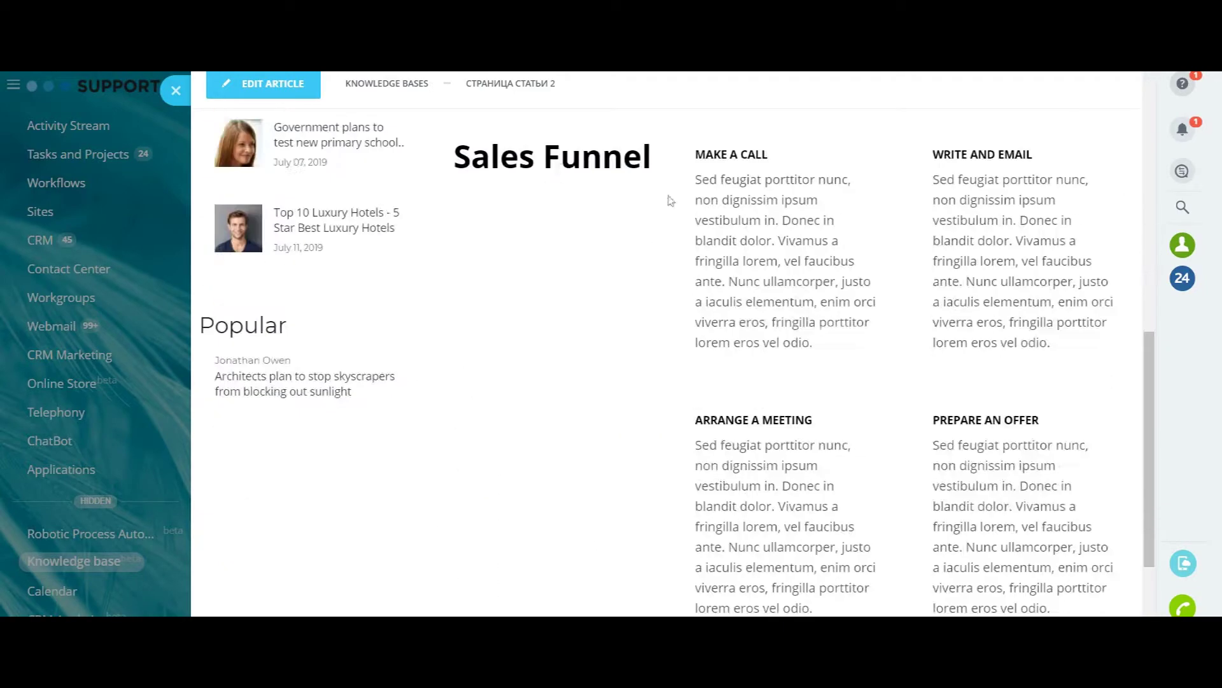
pyautogui.scroll(10, 581, 262)
# View the Recommendations page, close the knowledge base and go to Workgroups and projects.
pyautogui.click(314, 417)
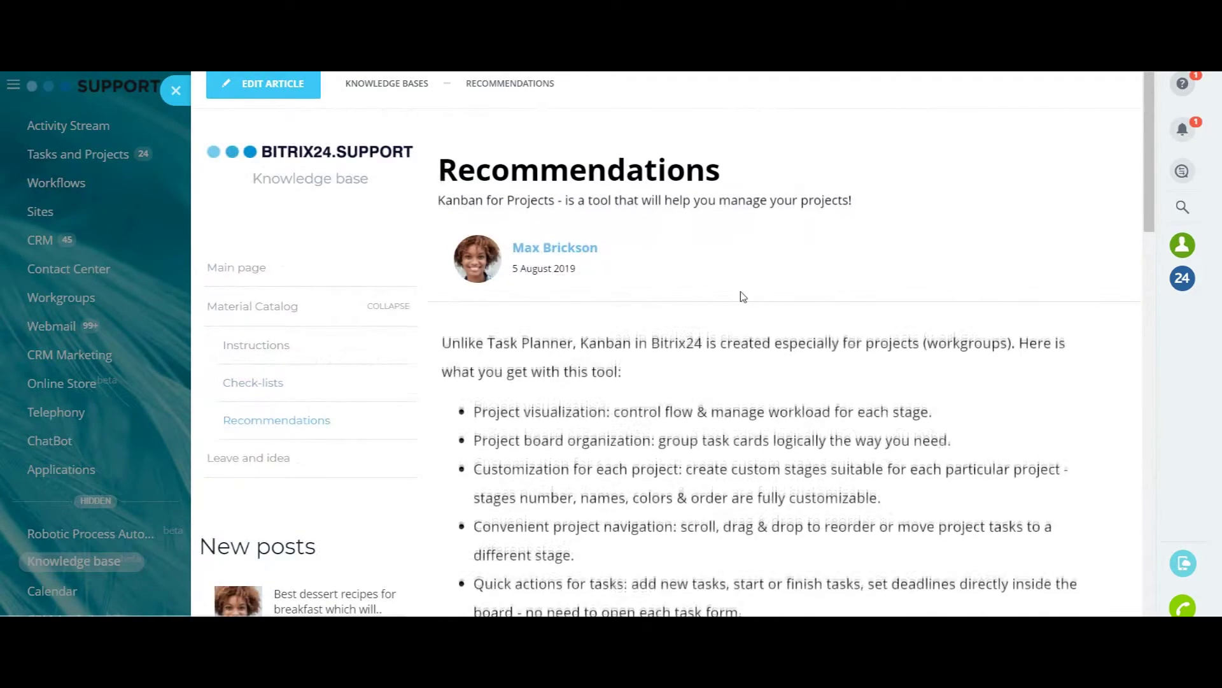
pyautogui.scroll(-3, 743, 297)
pyautogui.scroll(-10, 743, 297)
pyautogui.scroll(10, 744, 297)
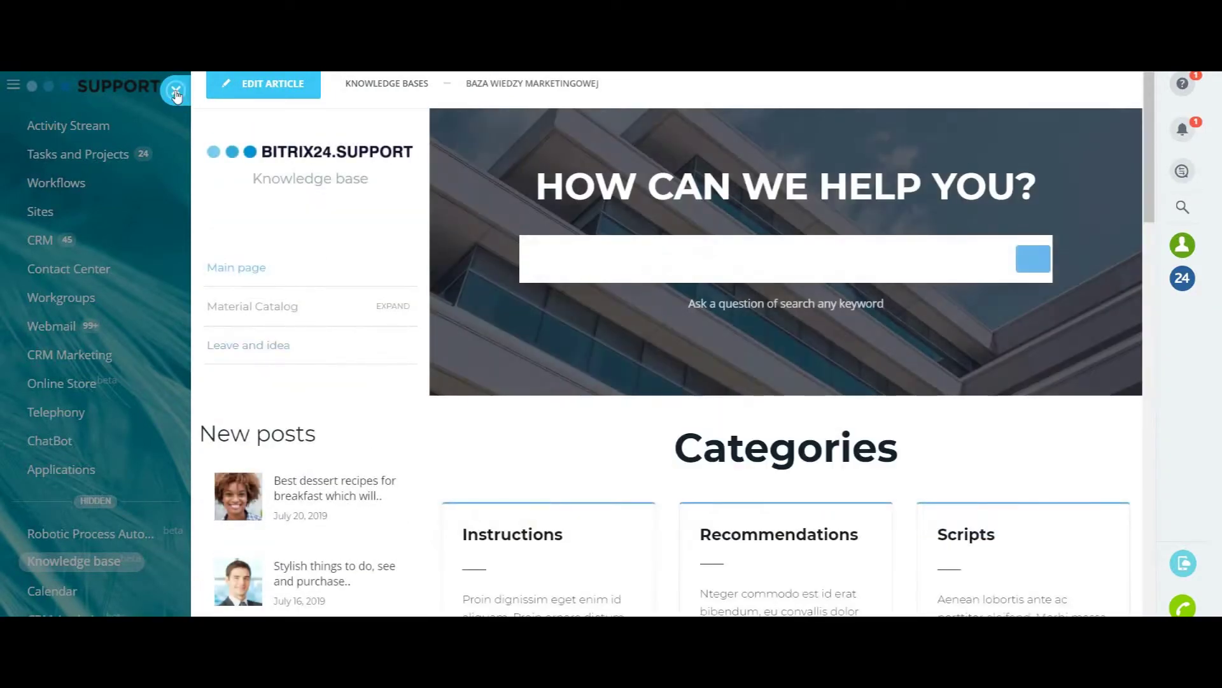
pyautogui.click(176, 92)
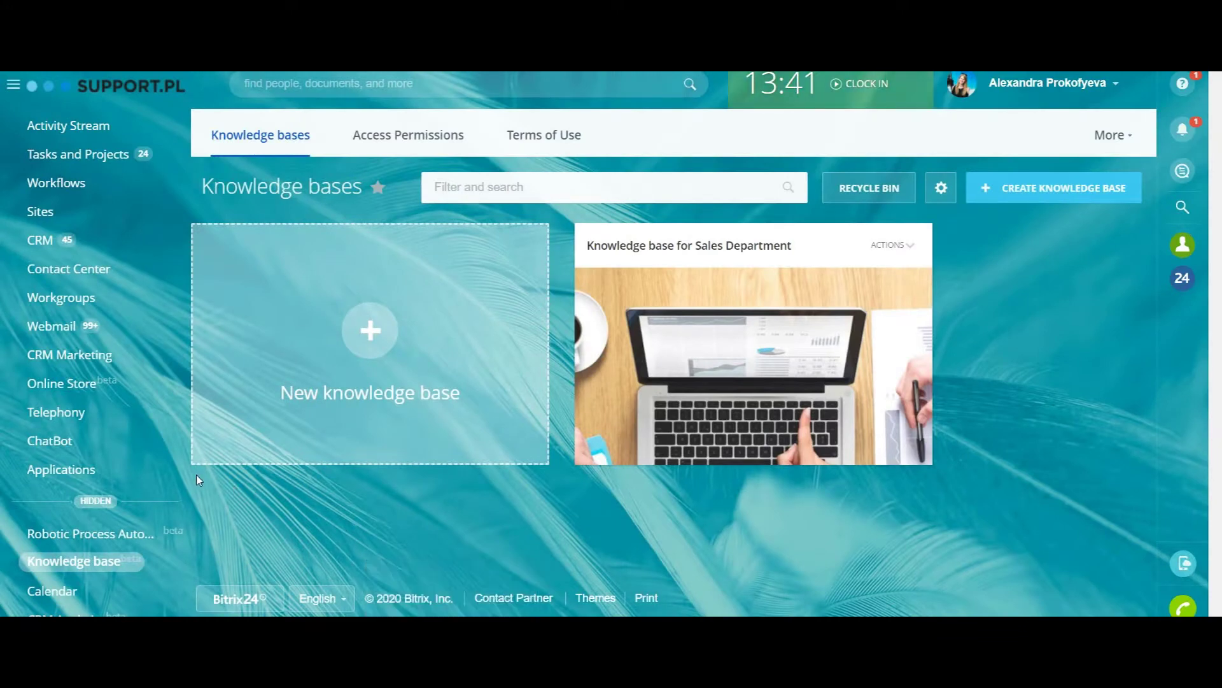
pyautogui.click(85, 298)
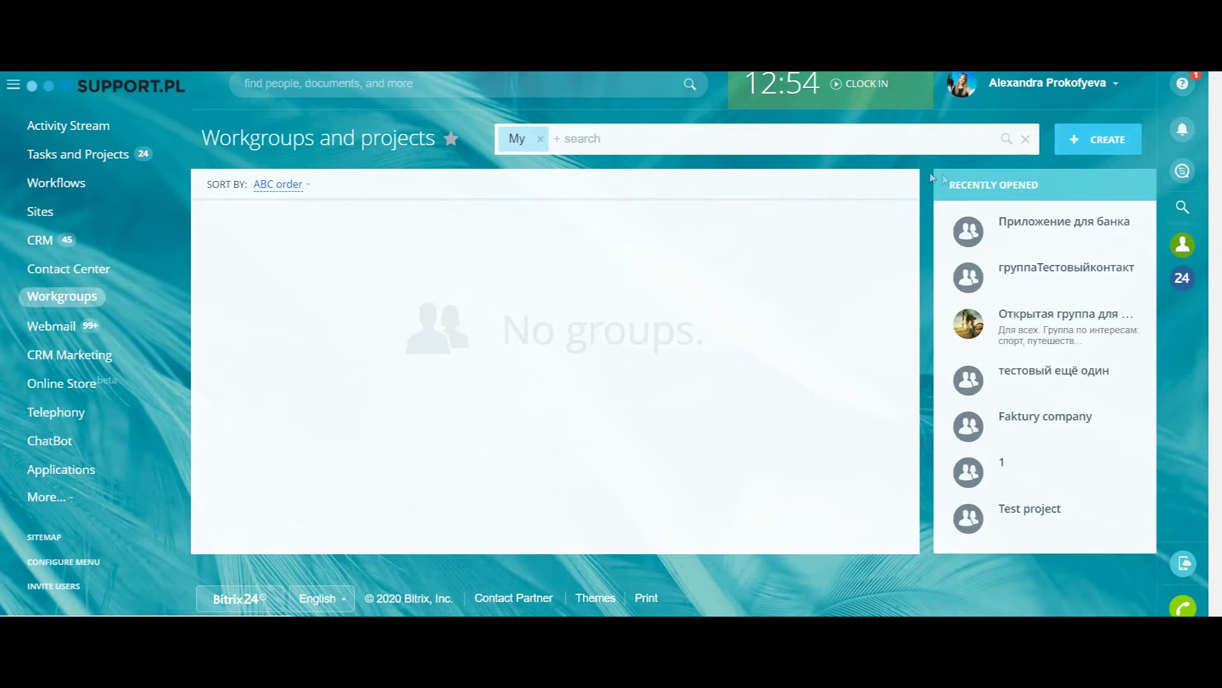
# Start a private workgroup named Sales Department and invite four colleagues.
pyautogui.click(1089, 142)
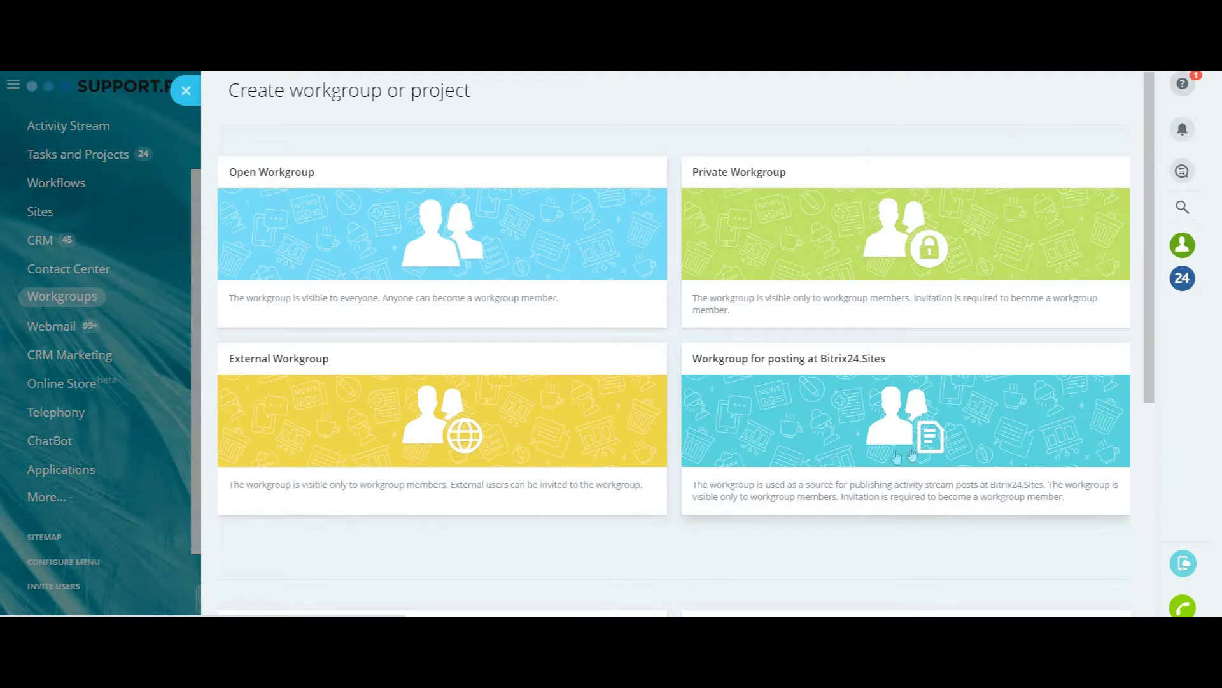
pyautogui.click(836, 232)
pyautogui.write('Sales Department')
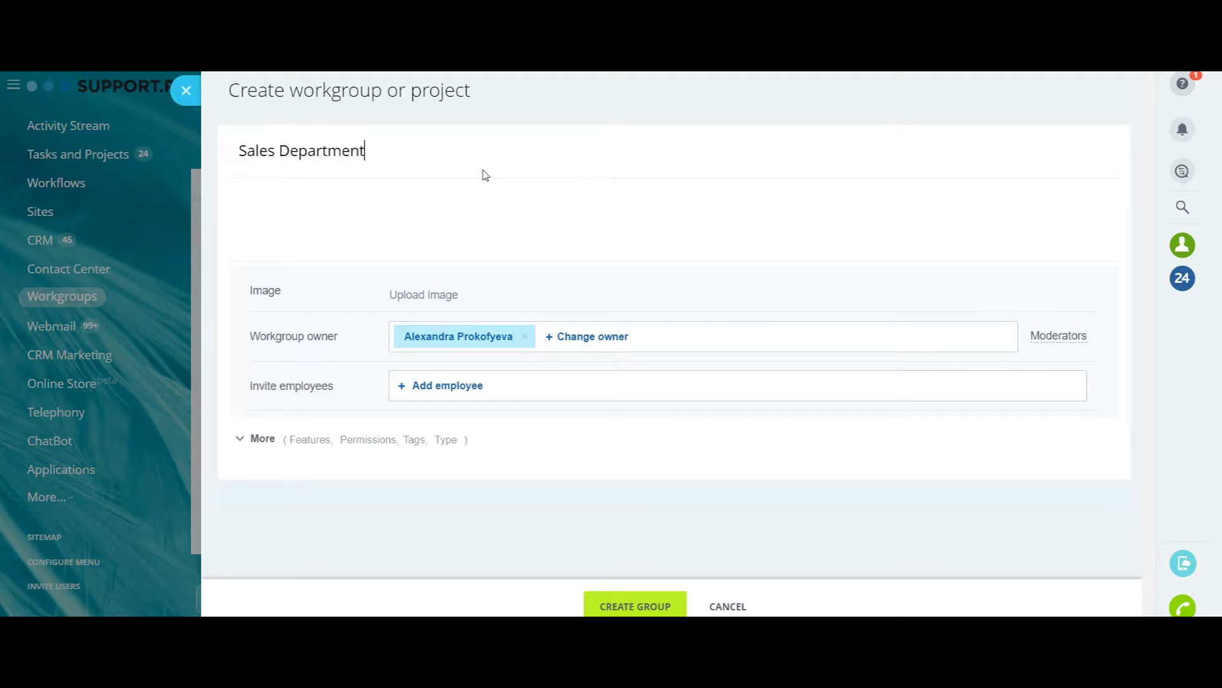
pyautogui.click(452, 386)
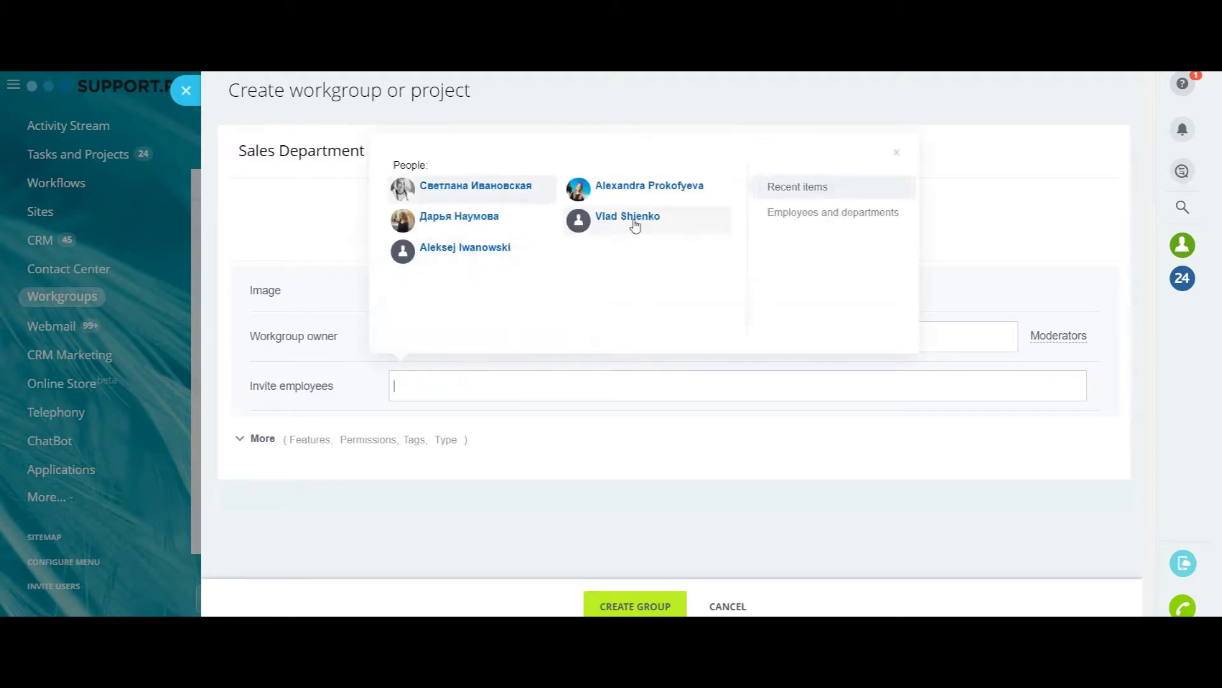
pyautogui.click(636, 226)
pyautogui.click(697, 191)
pyautogui.click(778, 211)
pyautogui.scroll(-3, 428, 498)
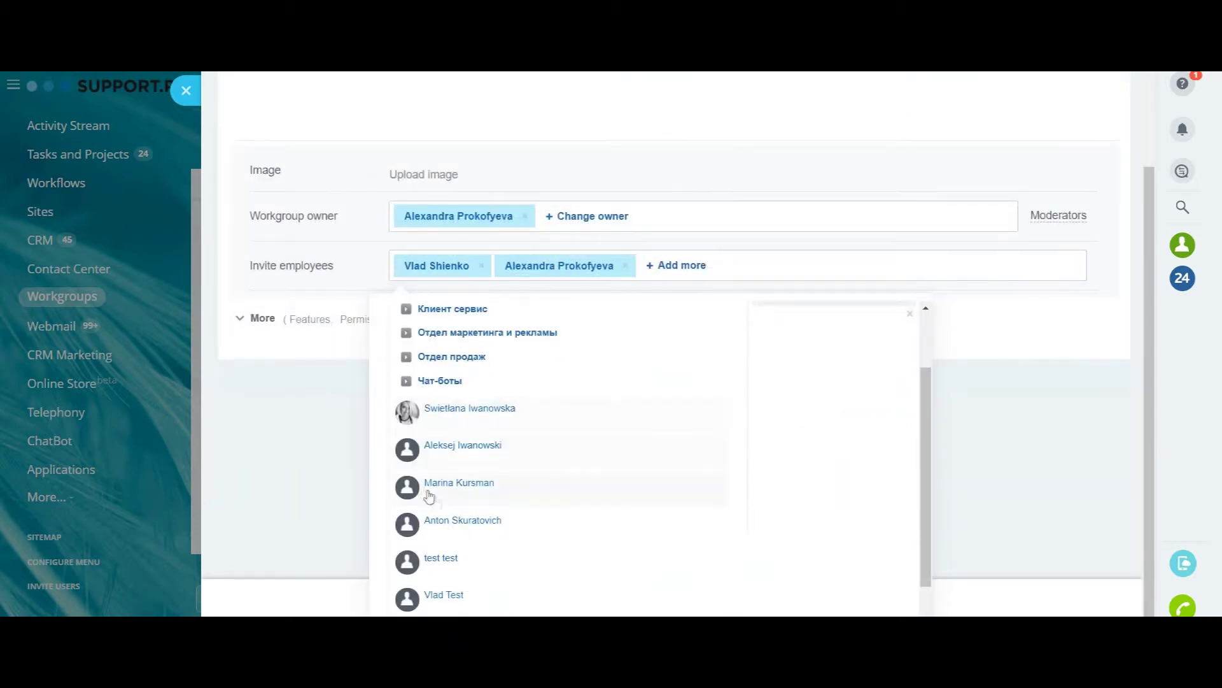
pyautogui.click(494, 486)
pyautogui.scroll(-1, 554, 505)
pyautogui.click(571, 501)
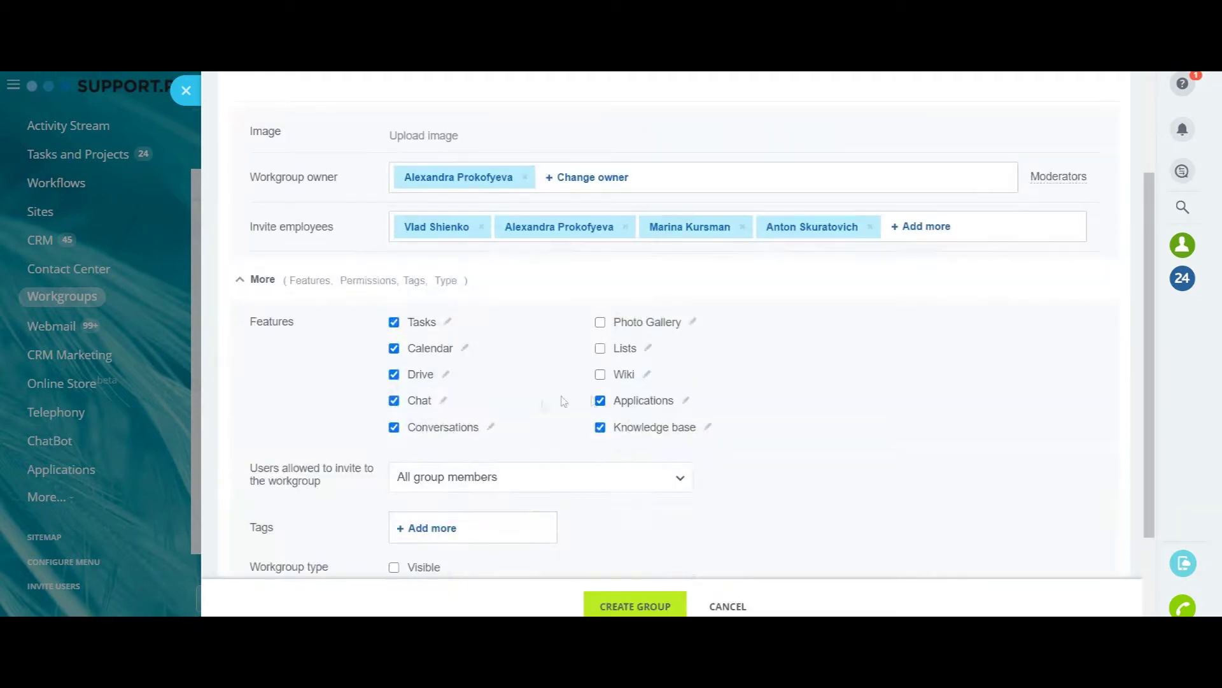
pyautogui.scroll(-2, 674, 431)
# Allow only the group owner to invite users, then create the group.
pyautogui.click(612, 347)
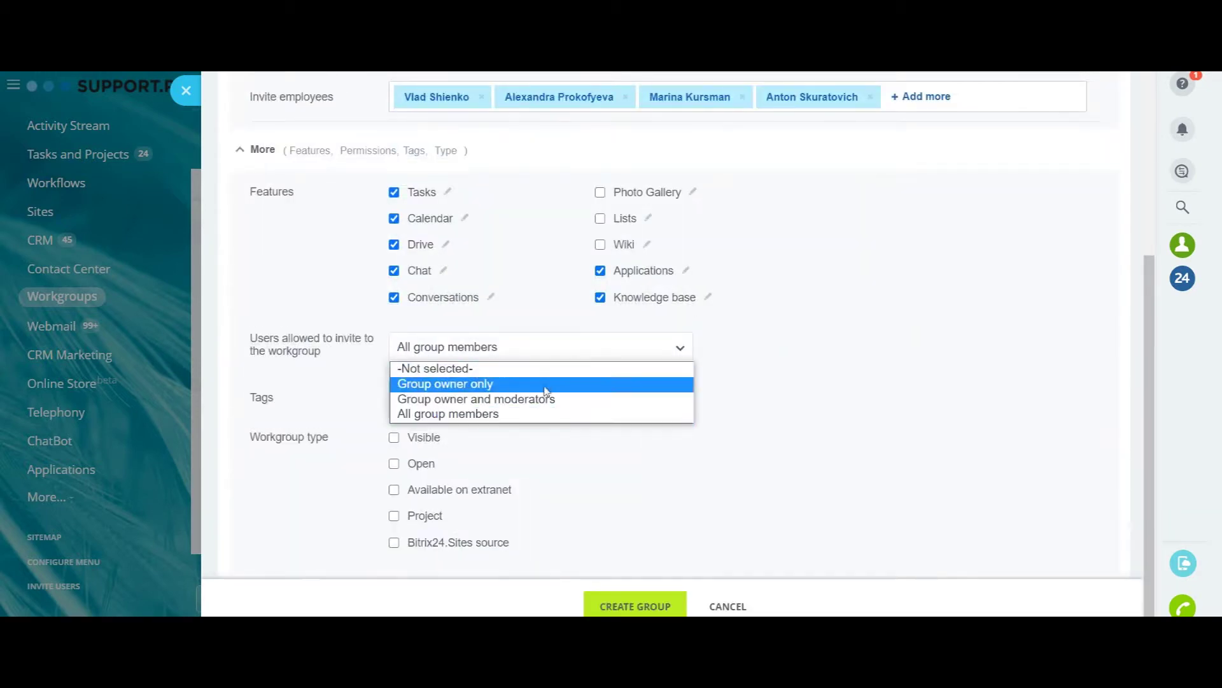
pyautogui.click(450, 382)
pyautogui.scroll(3, 427, 484)
pyautogui.scroll(2, 426, 485)
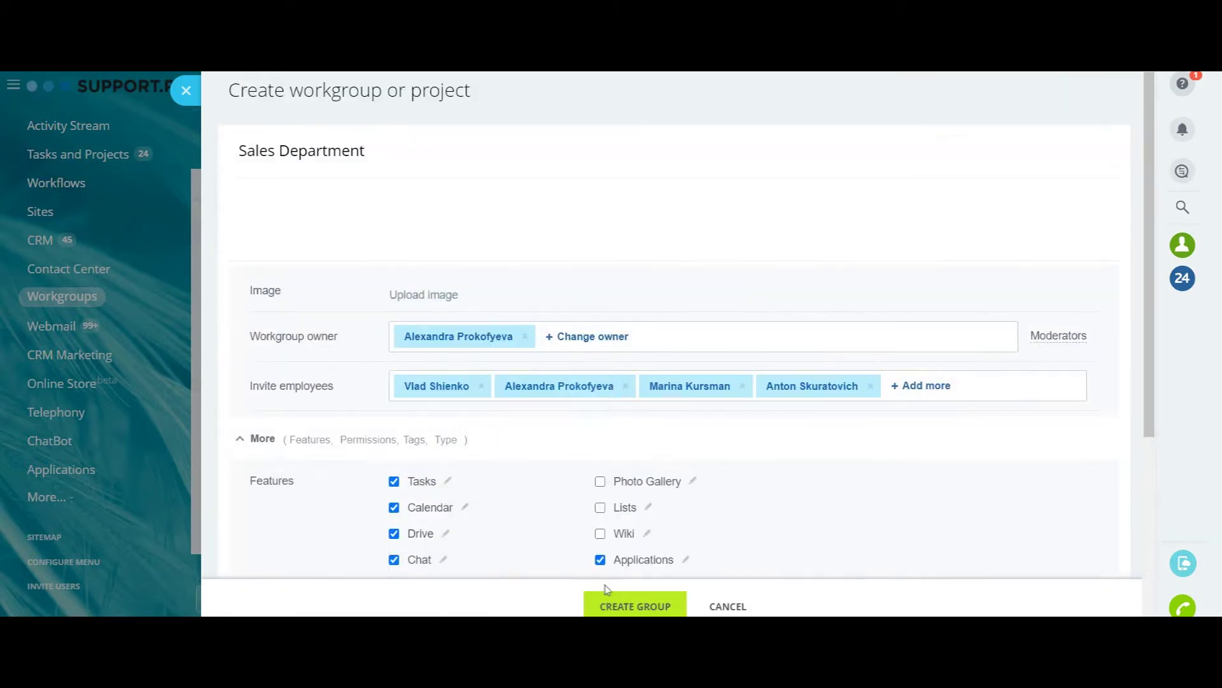
pyautogui.click(630, 605)
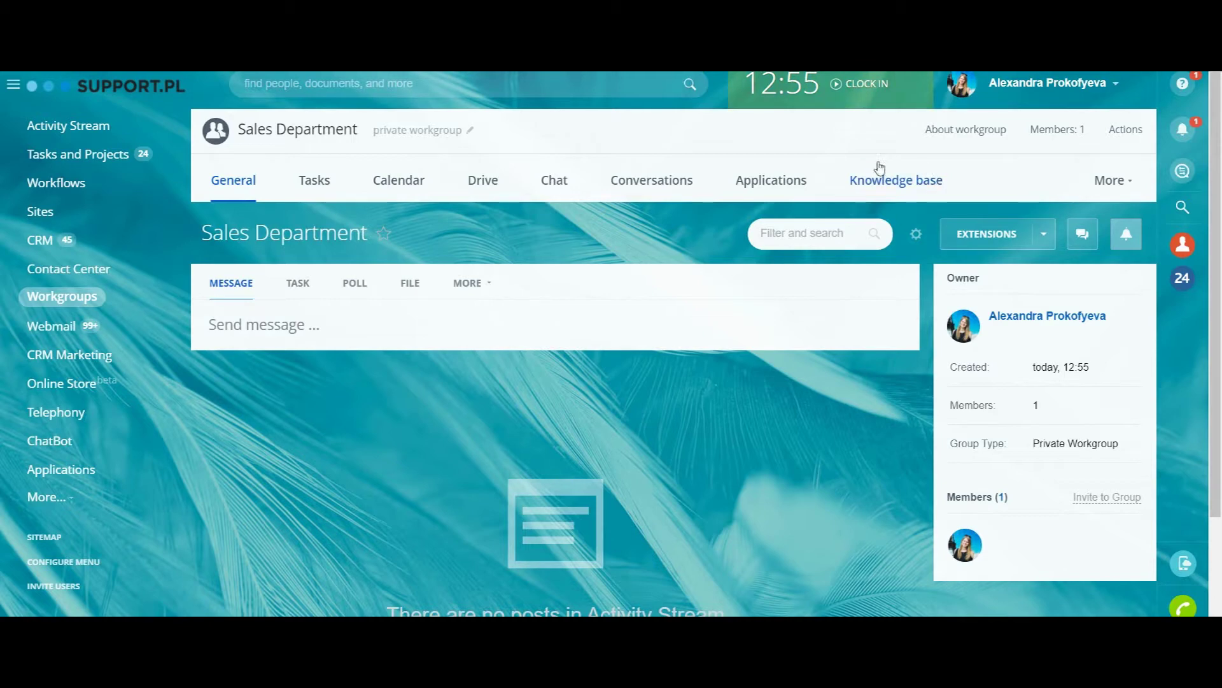
# Preview the light, dark and empty knowledge base templates, settling on the dark theme.
pyautogui.click(911, 184)
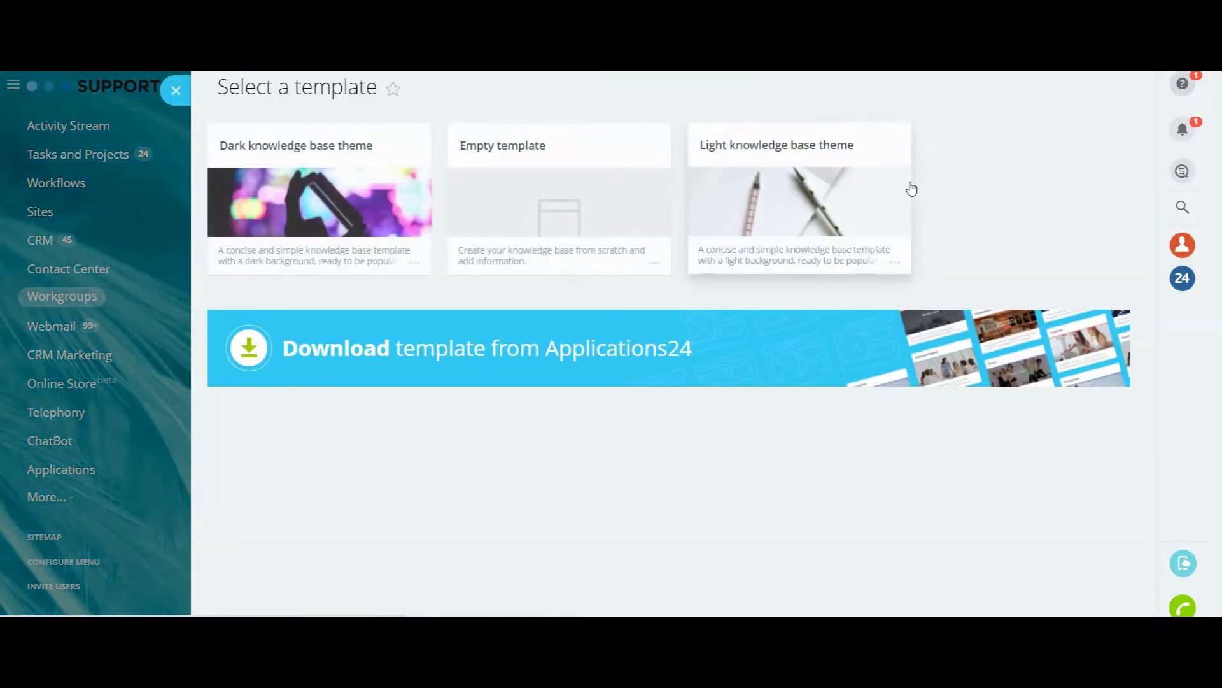
pyautogui.click(343, 178)
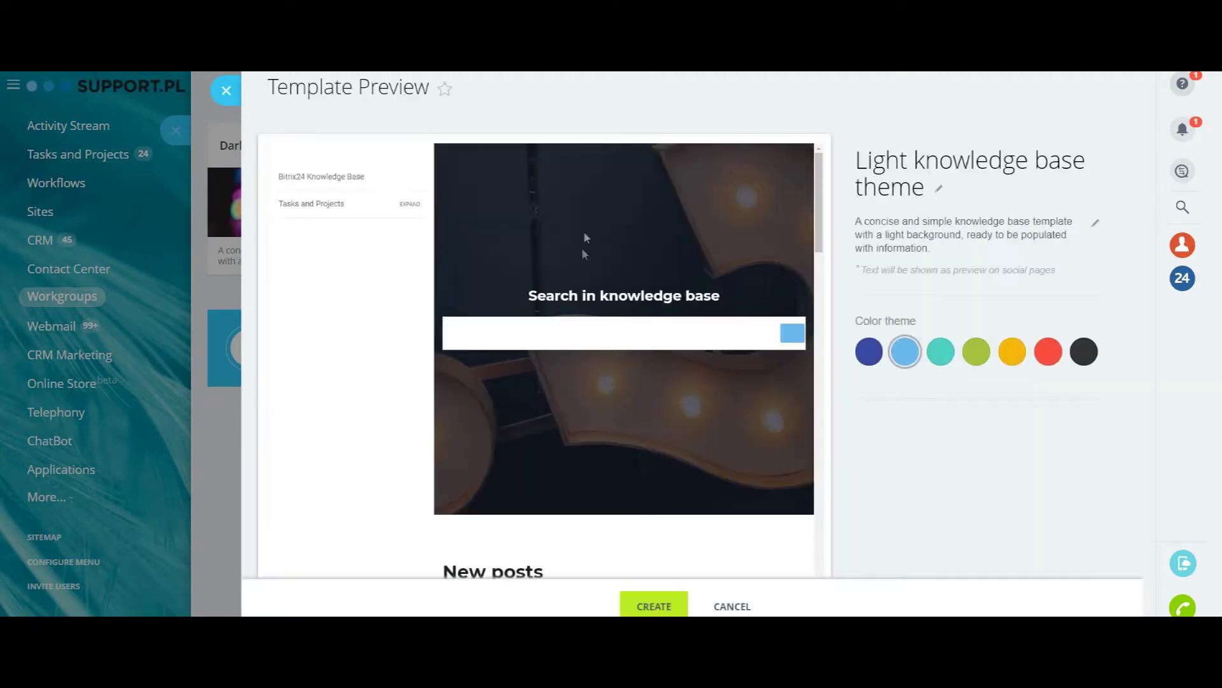
pyautogui.scroll(-4, 584, 253)
pyautogui.scroll(-5, 590, 276)
pyautogui.scroll(-3, 592, 276)
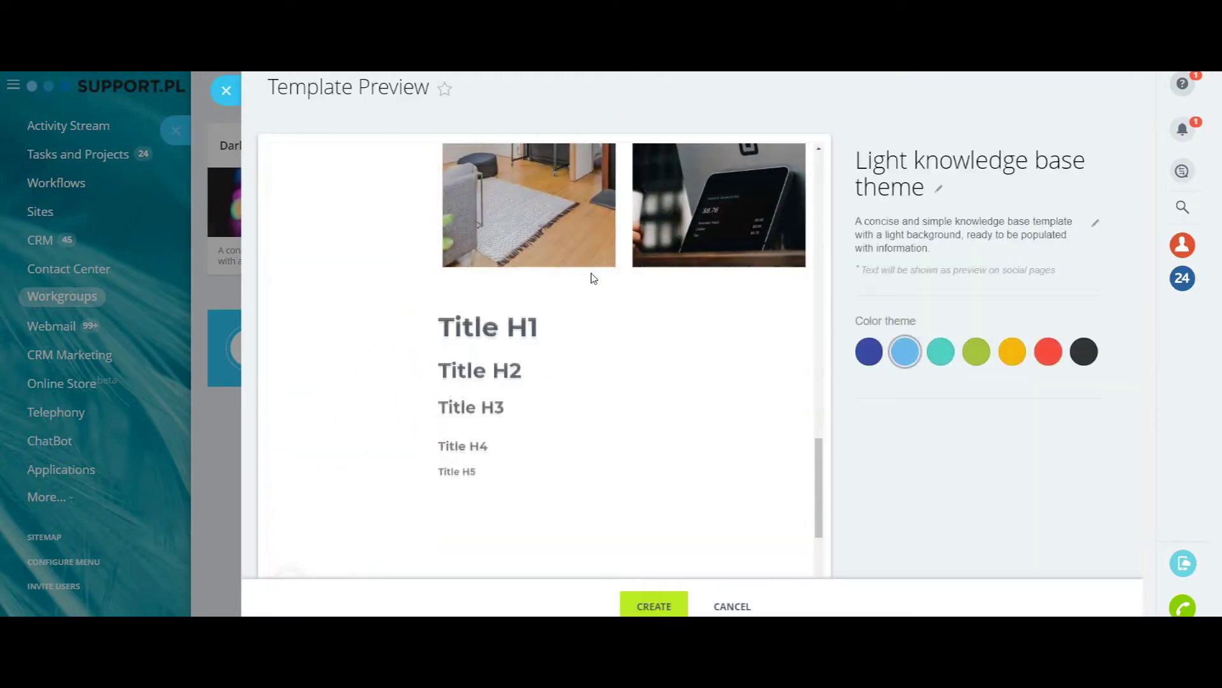
pyautogui.click(226, 90)
pyautogui.click(281, 191)
pyautogui.scroll(-5, 645, 222)
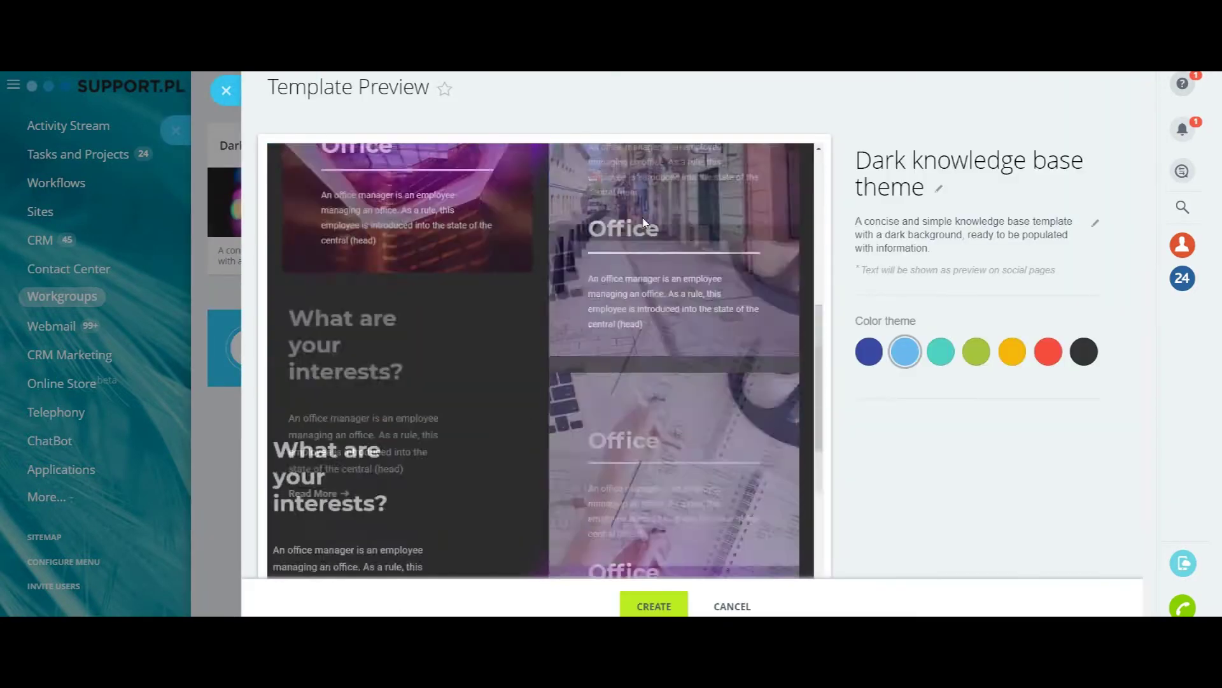
pyautogui.scroll(-4, 642, 217)
pyautogui.click(227, 92)
pyautogui.click(559, 224)
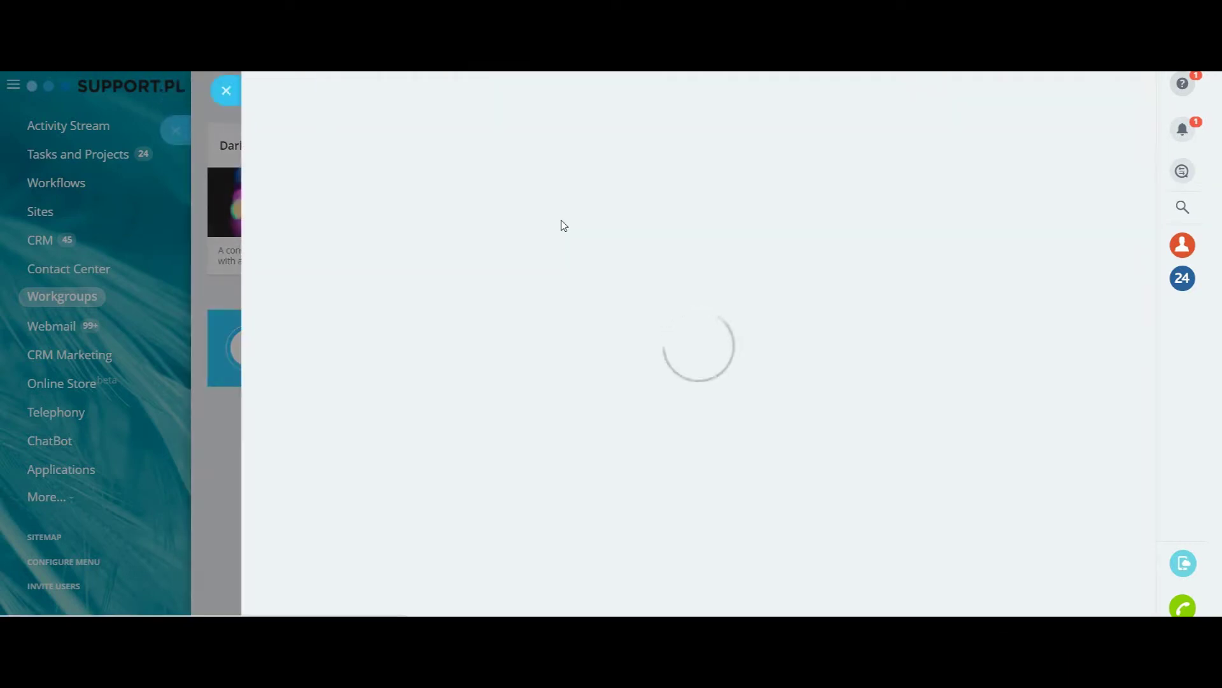
pyautogui.click(226, 90)
pyautogui.click(287, 191)
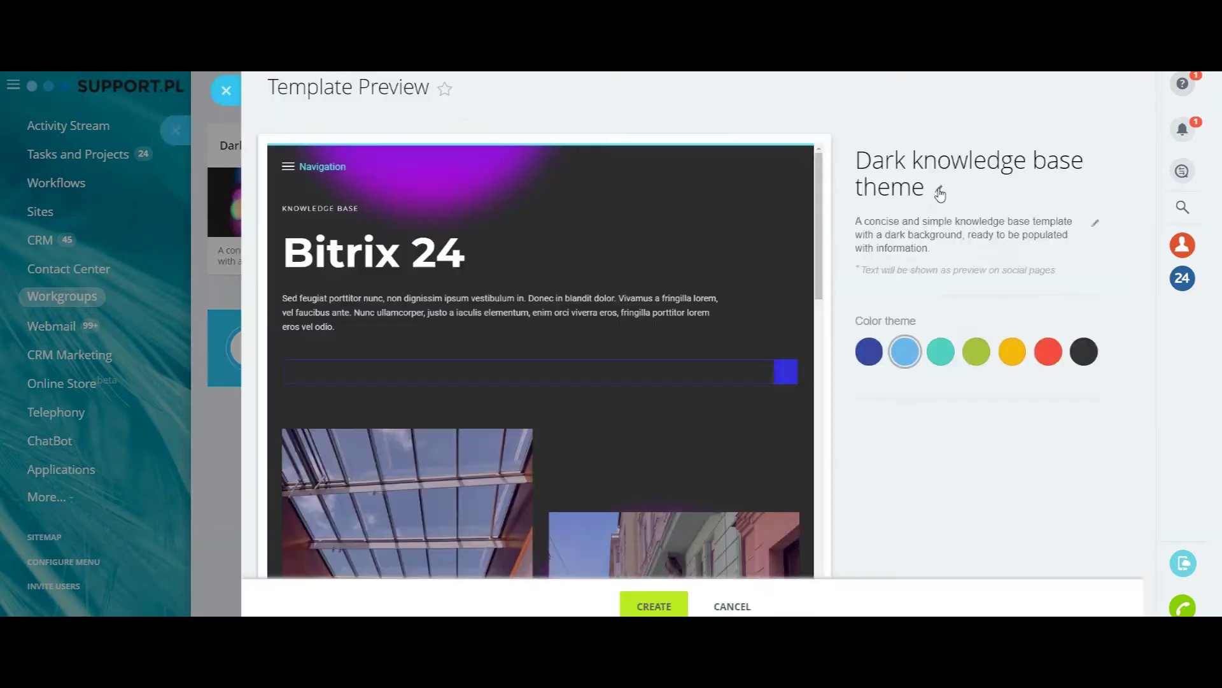
# Retitle it 'Knowledge base for sales', replace the description and create it.
pyautogui.click(936, 177)
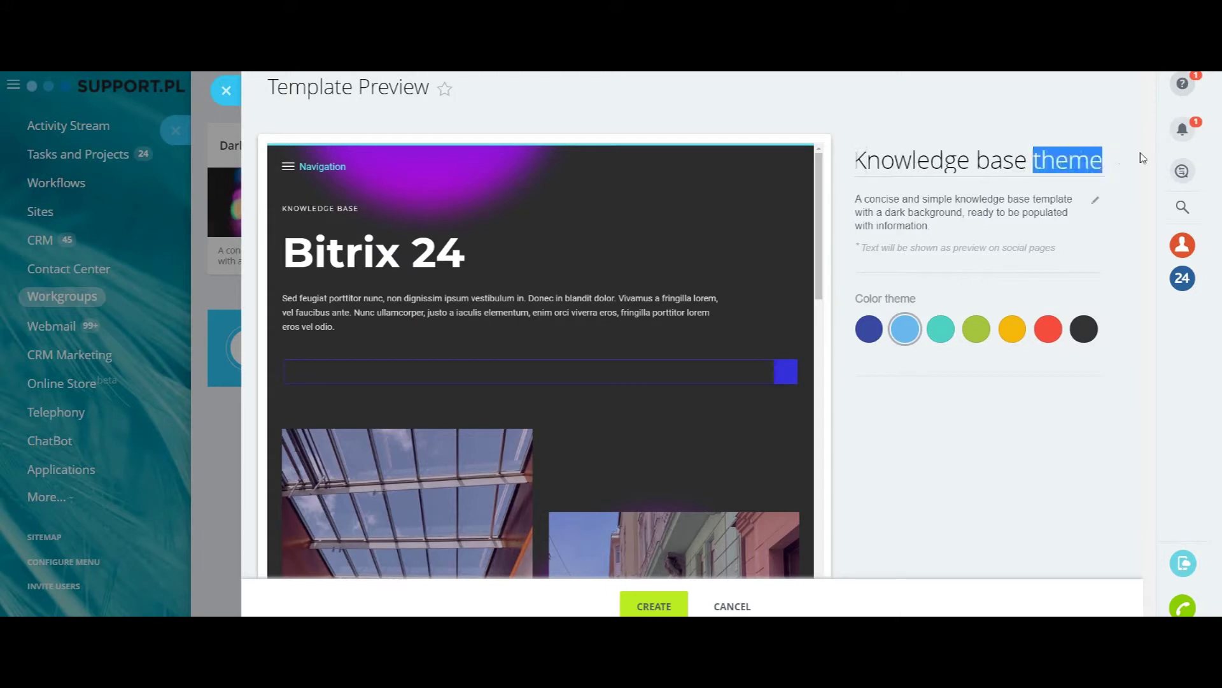
pyautogui.write('for sales')
pyautogui.press('Return')
pyautogui.click(1096, 223)
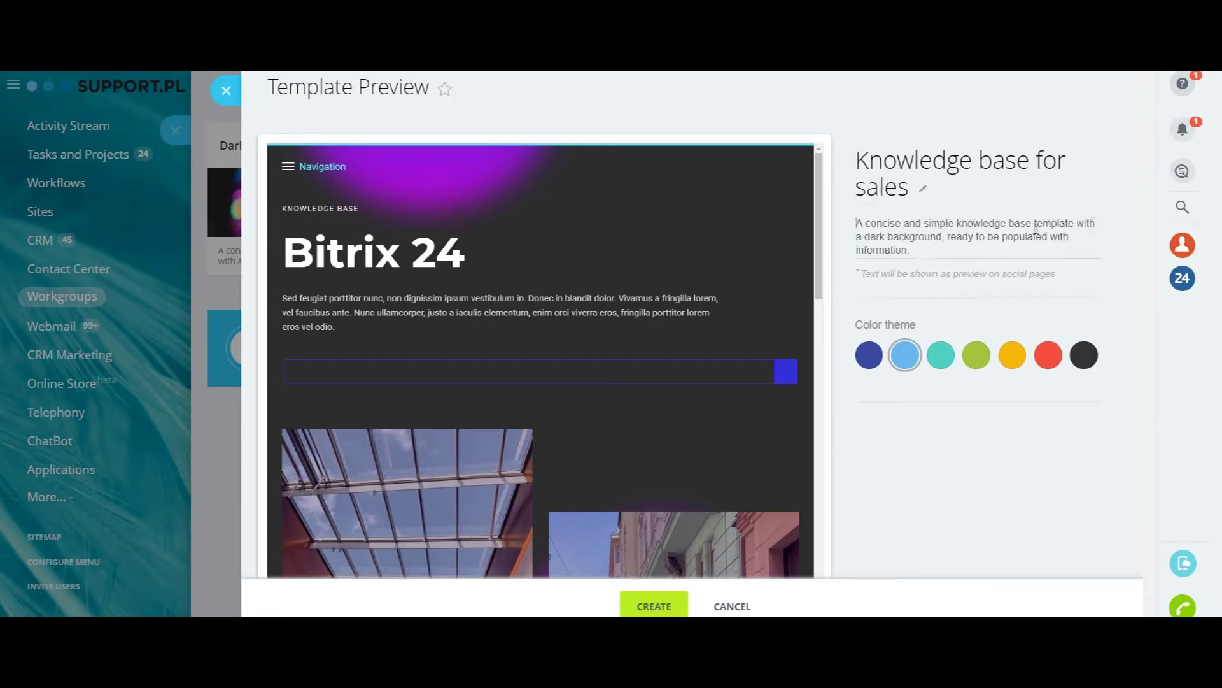
pyautogui.hotkey('ctrl', 'a')
pyautogui.write('Use')
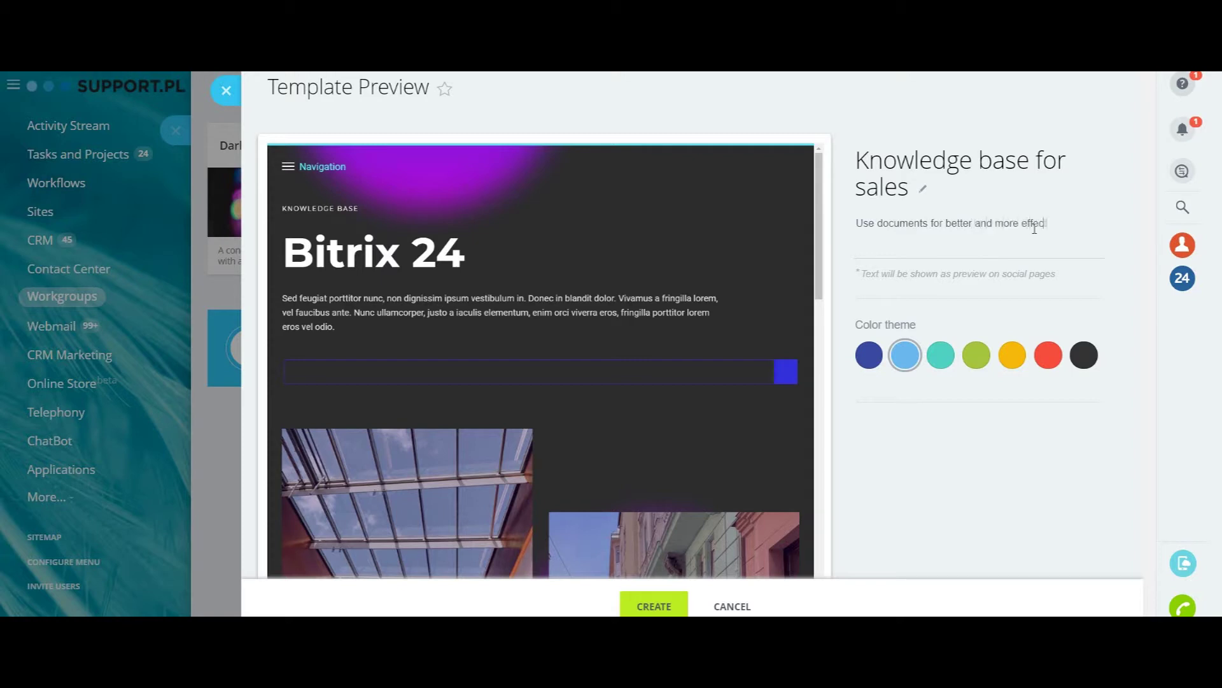
pyautogui.click(654, 606)
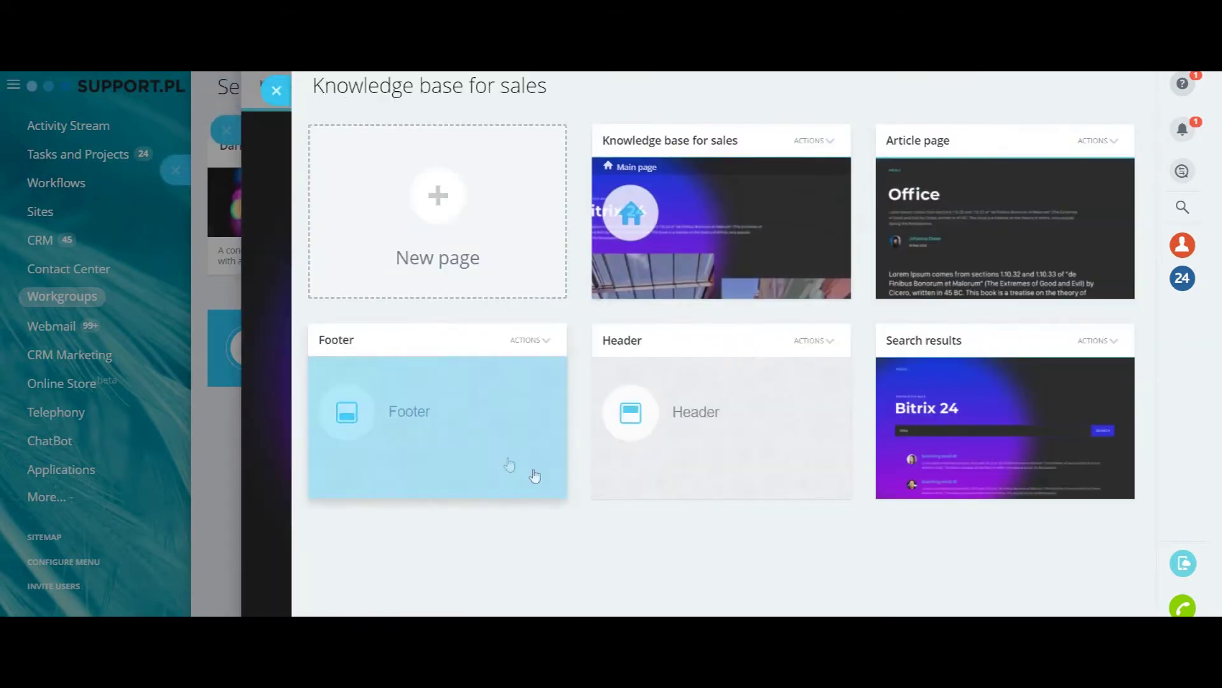
# Preview the Header page with its navigation menu, then the Footer page.
pyautogui.click(746, 390)
pyautogui.click(387, 141)
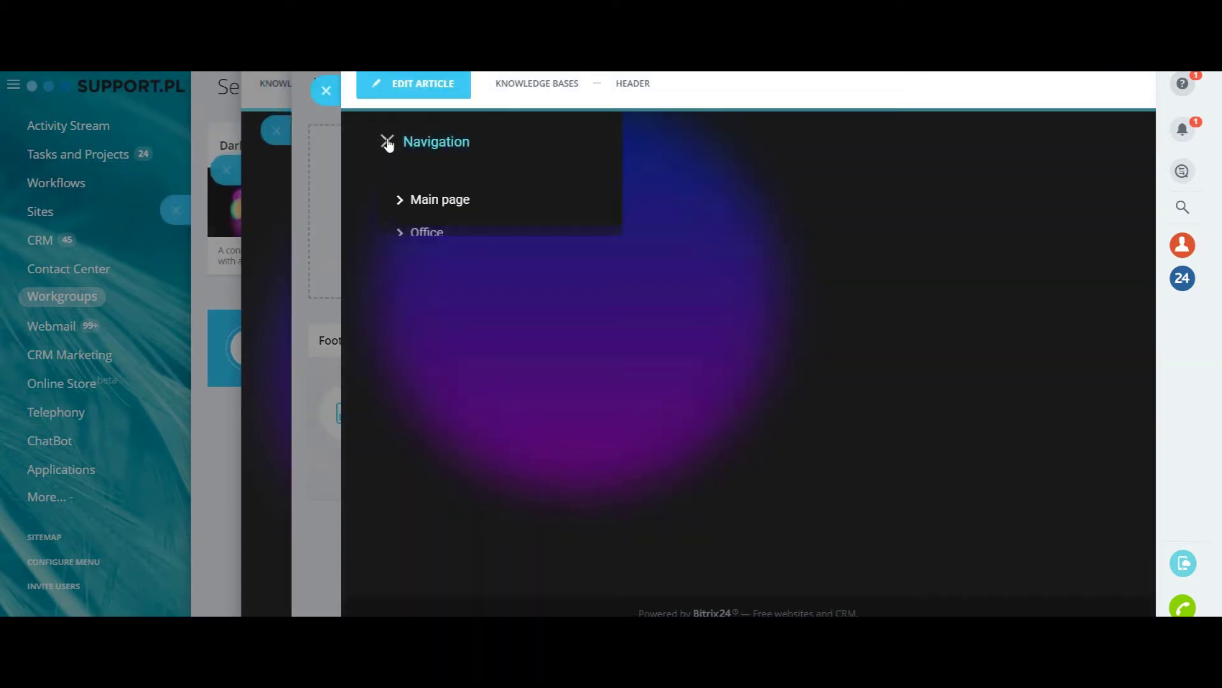
pyautogui.click(424, 232)
pyautogui.click(562, 336)
pyautogui.click(325, 90)
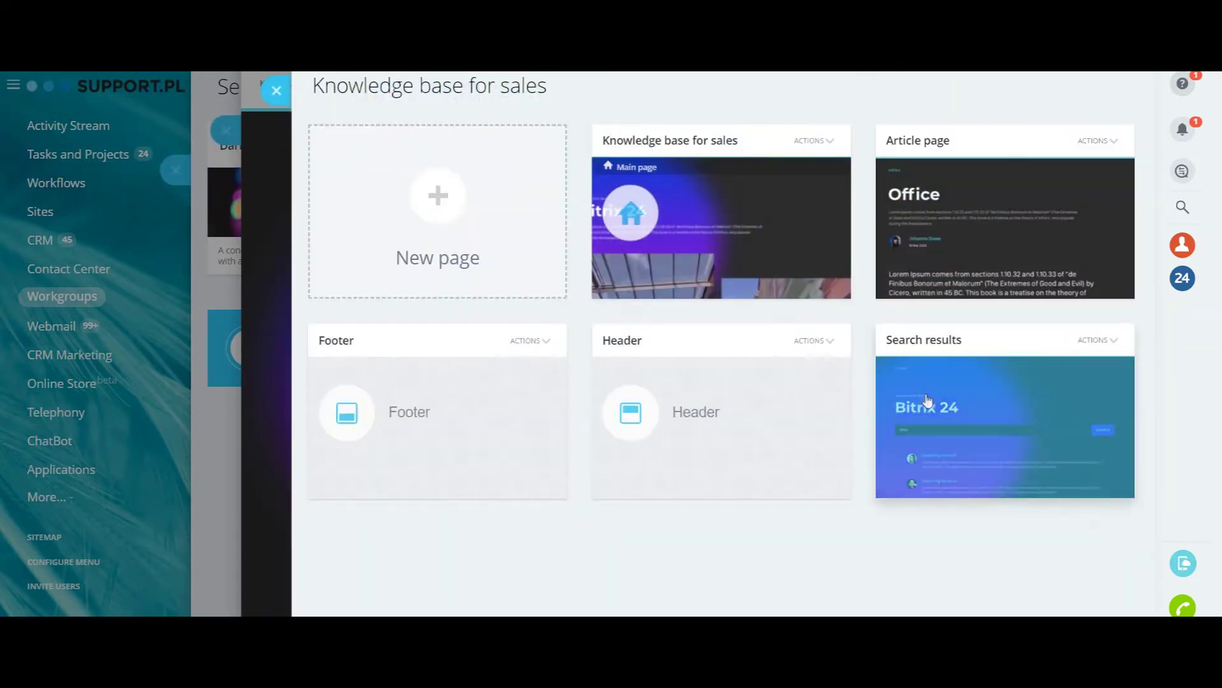
# Preview the Search results and main pages, then open the Article page for editing.
pyautogui.click(936, 407)
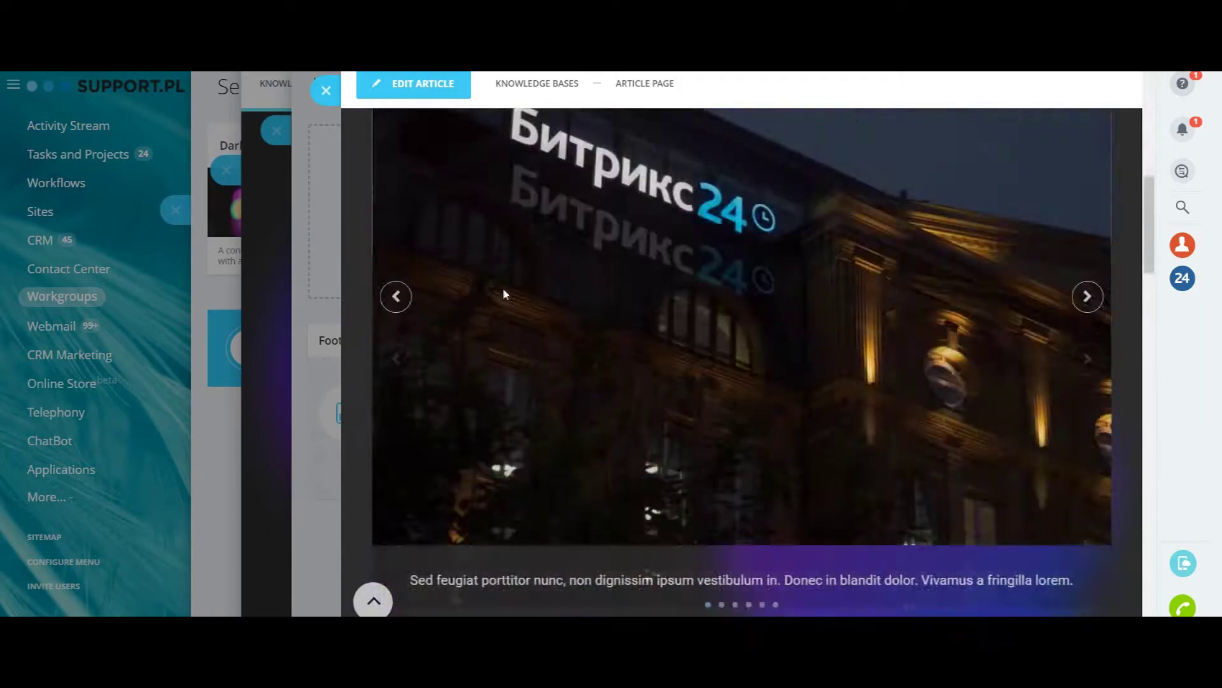
pyautogui.scroll(10, 503, 288)
pyautogui.click(326, 91)
pyautogui.click(618, 187)
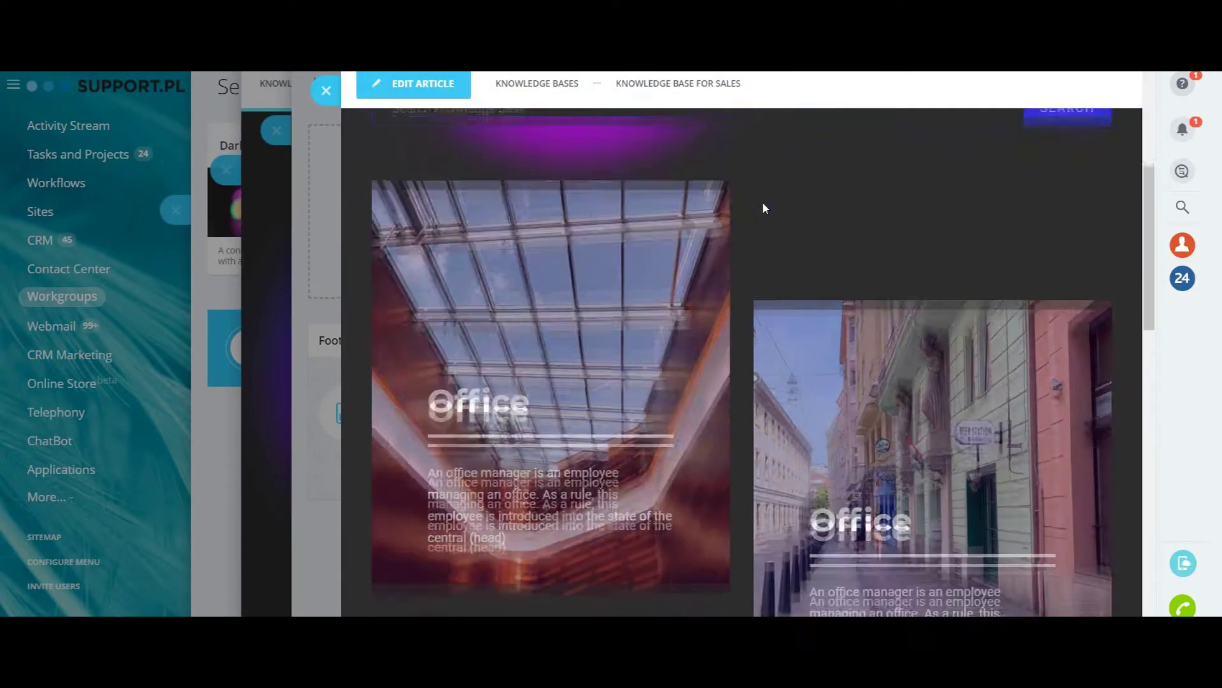
pyautogui.scroll(-5, 761, 204)
pyautogui.scroll(5, 787, 261)
pyautogui.click(325, 90)
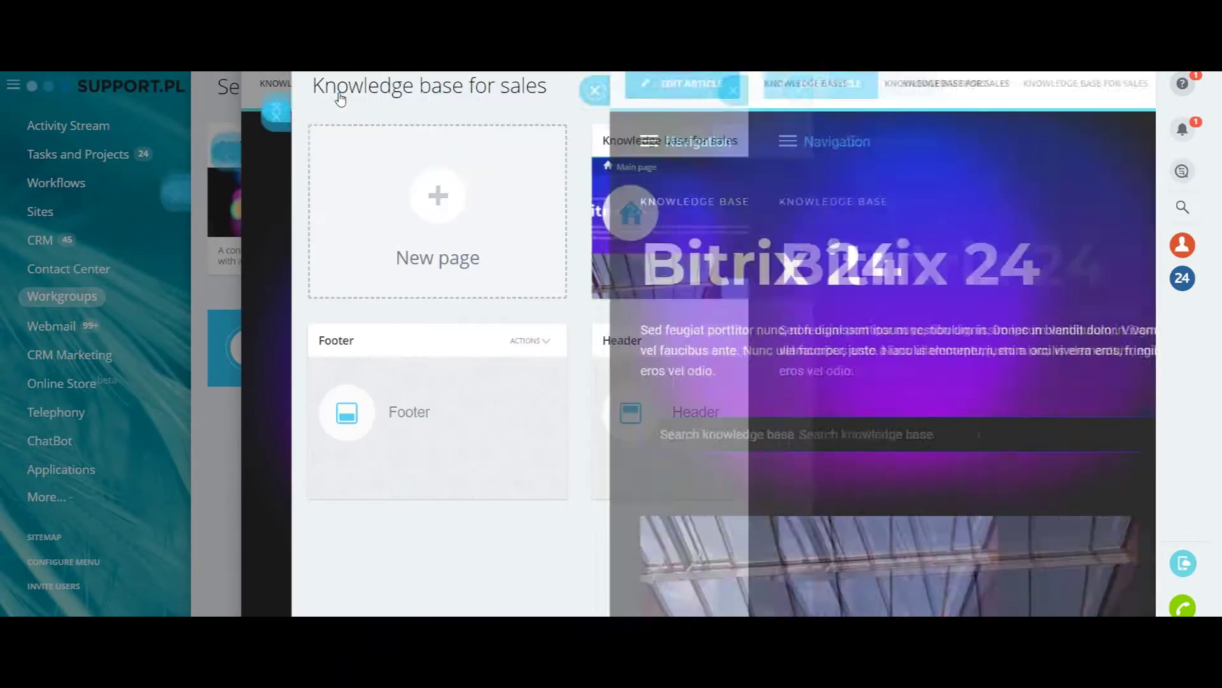
pyautogui.click(989, 211)
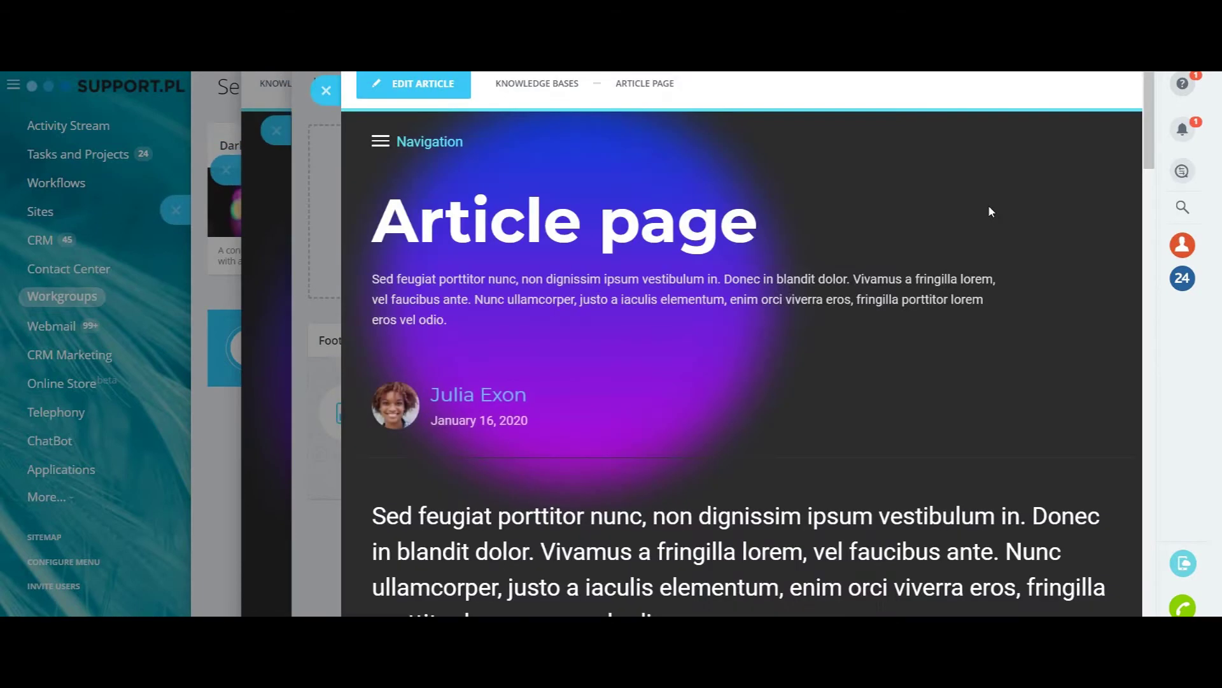
pyautogui.click(413, 83)
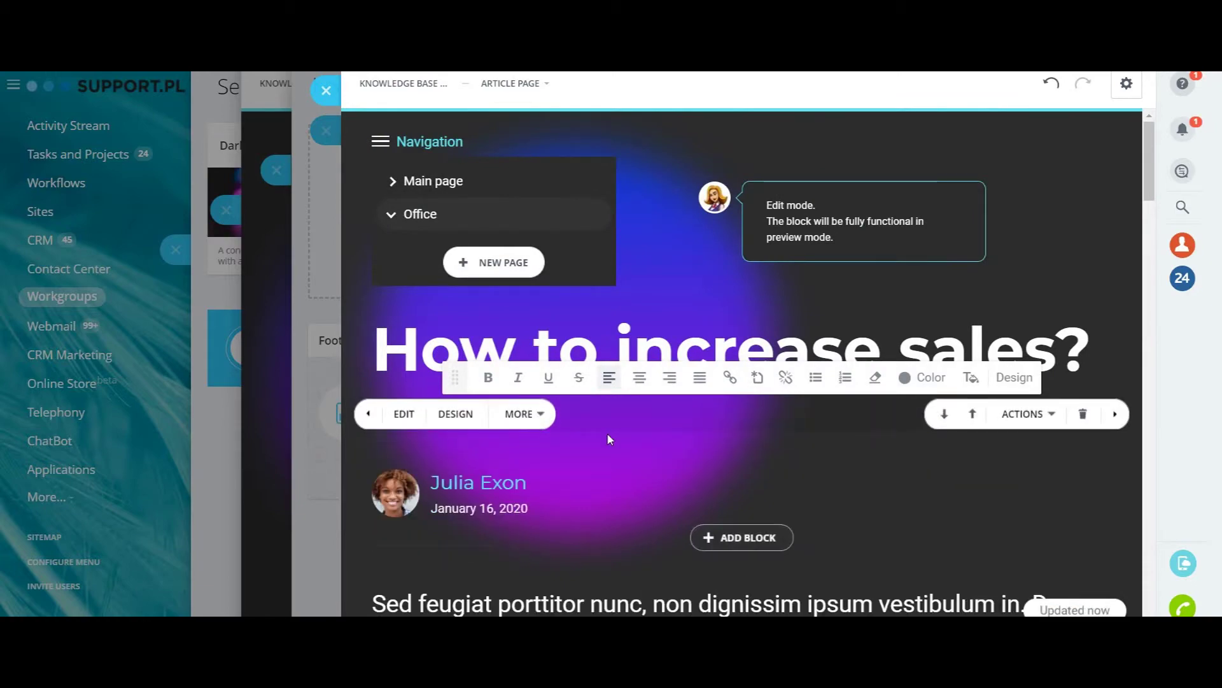
pyautogui.scroll(-3, 607, 433)
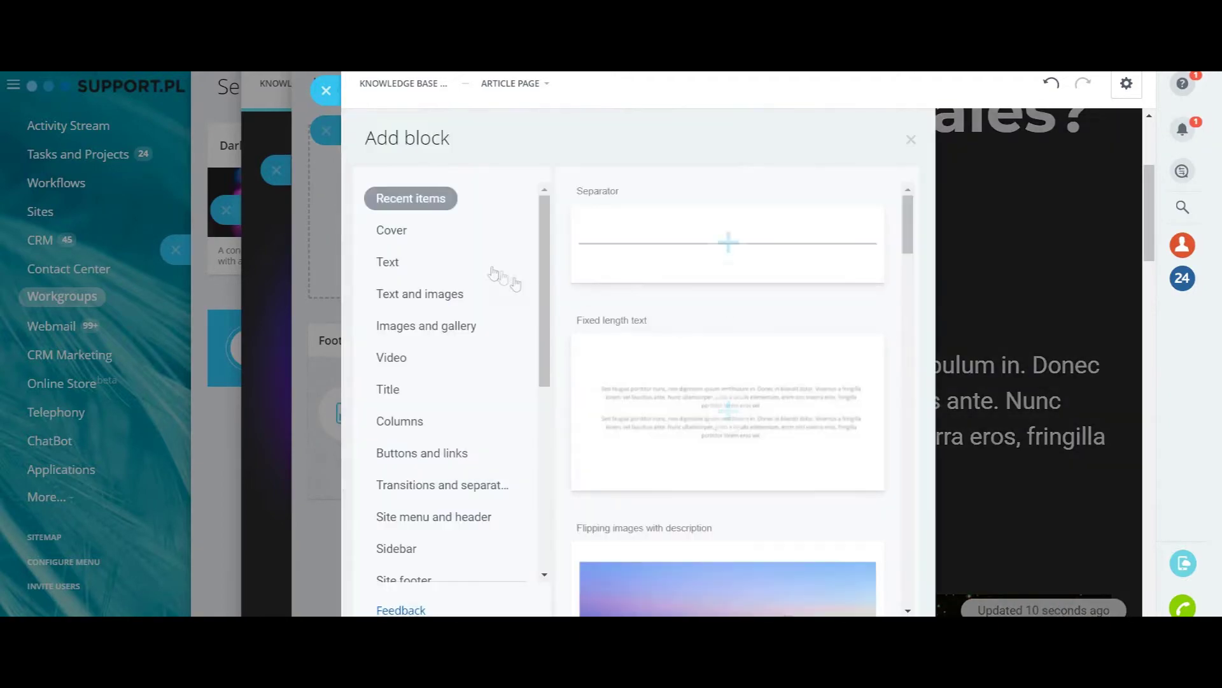
# Add a checklist text block with items 'Propose discounts' and 'Free products and Services', plus descriptions.
pyautogui.click(496, 267)
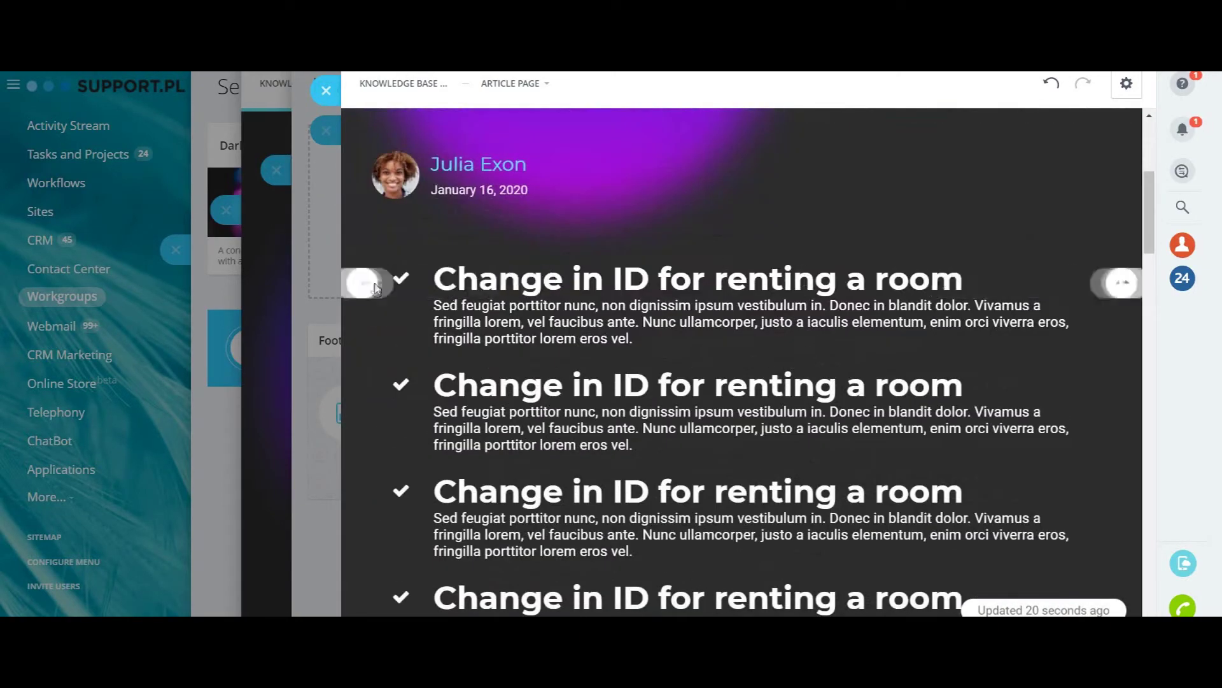
pyautogui.click(603, 279)
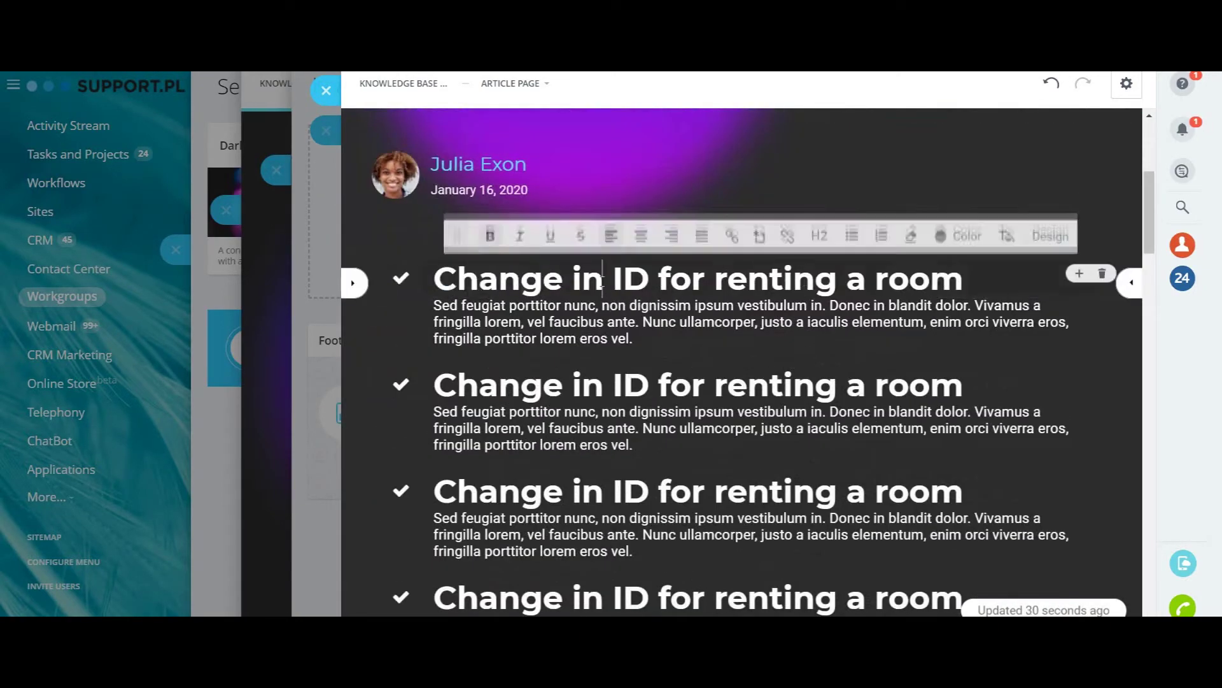
pyautogui.tripleClick(603, 279)
pyautogui.scroll(1, 611, 286)
pyautogui.write('Propose dicounts')
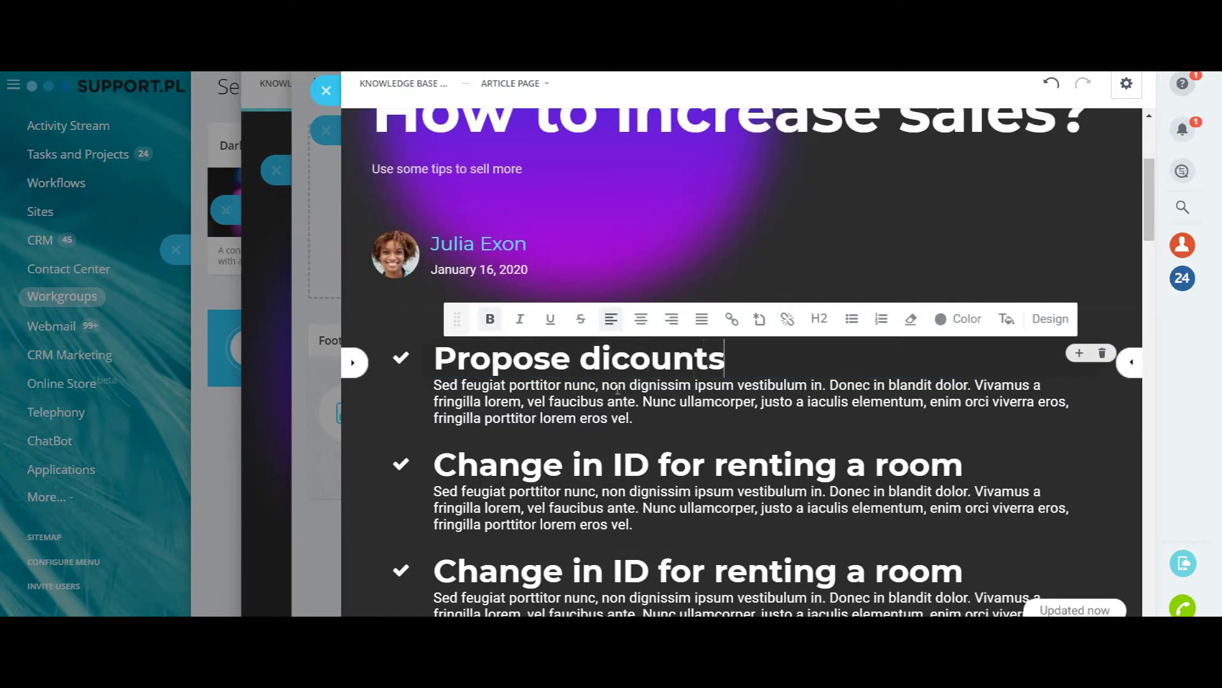
pyautogui.click(618, 391)
pyautogui.tripleClick(671, 409)
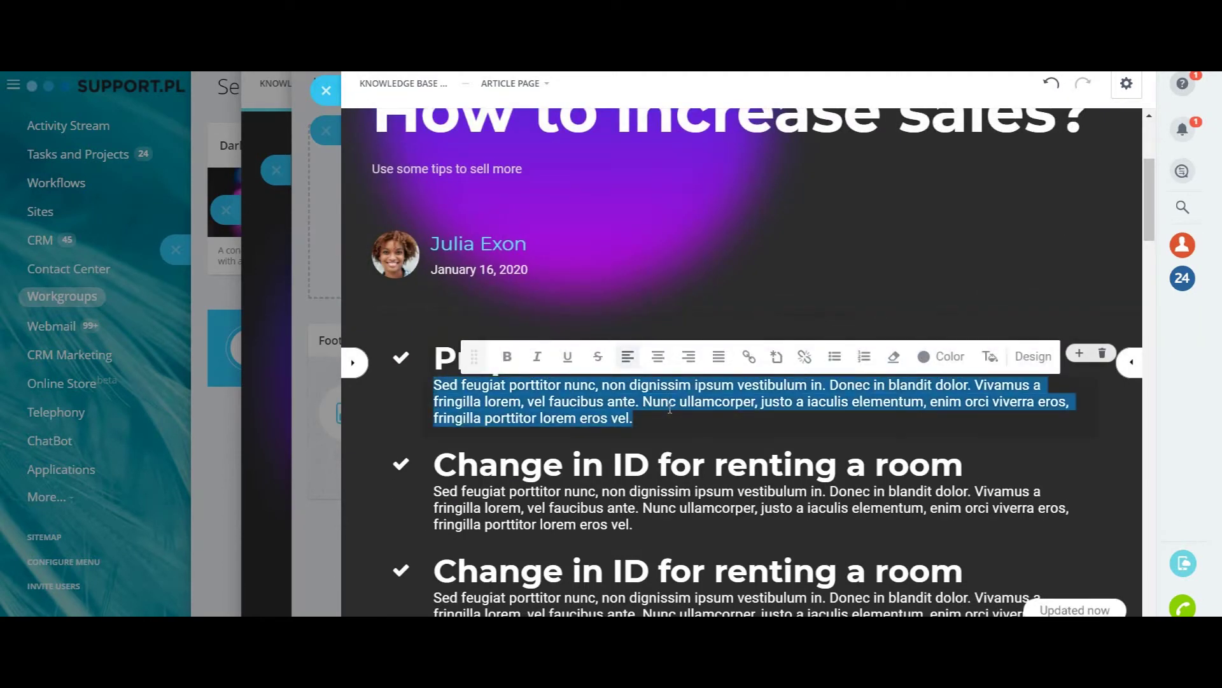
pyautogui.write('We can give our clients up to 15% discount on order.')
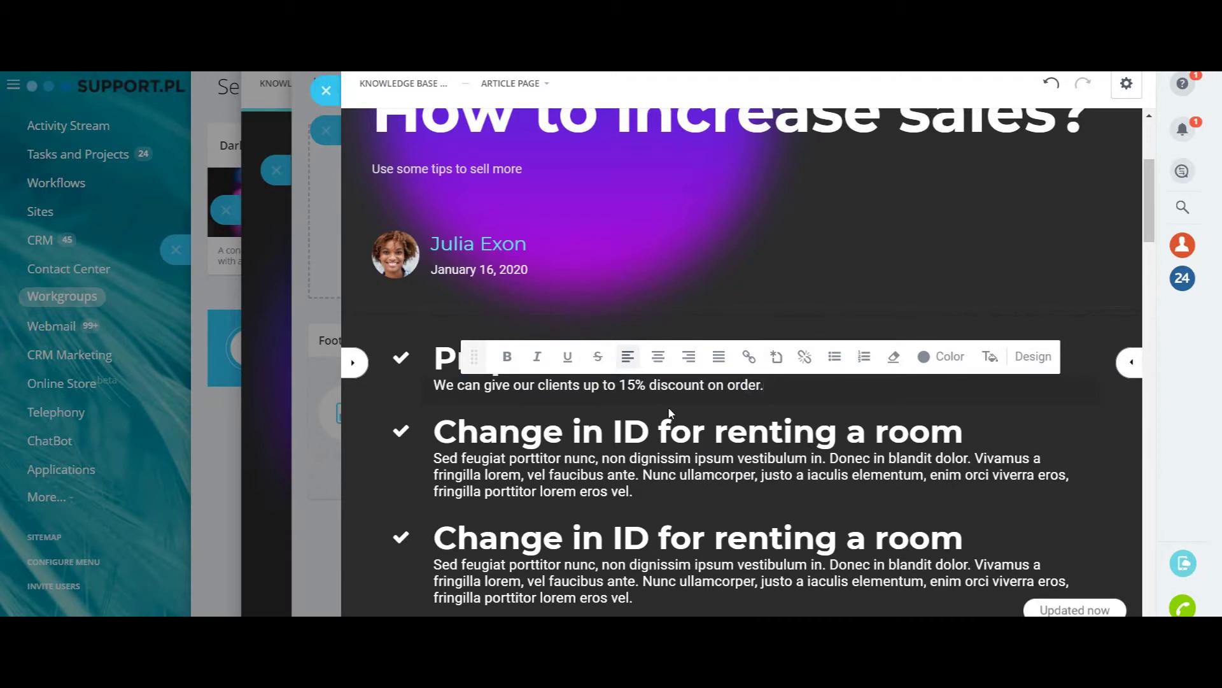
pyautogui.tripleClick(651, 429)
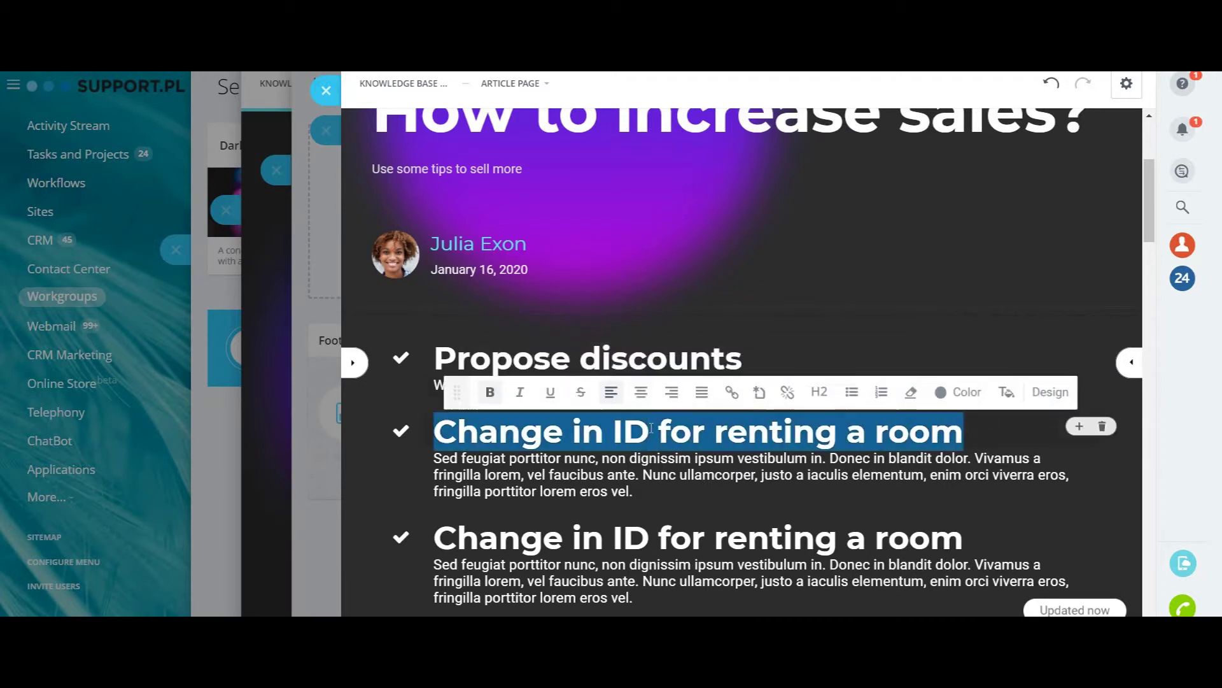
pyautogui.write('Free products and Services')
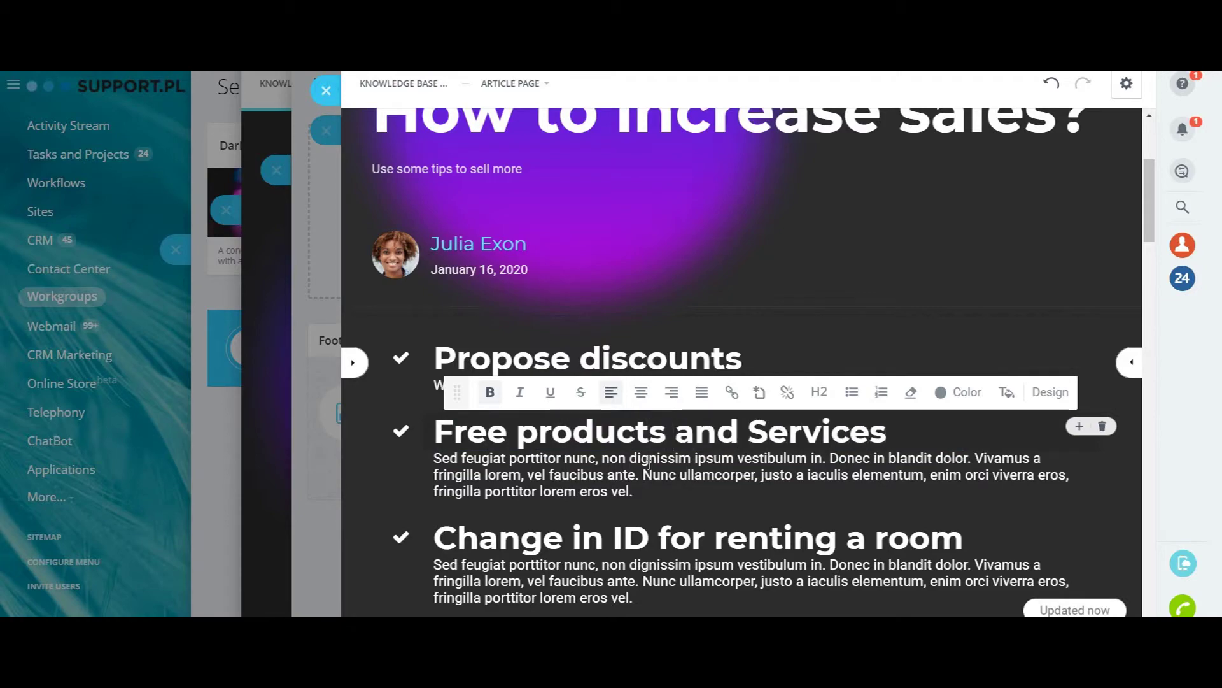
pyautogui.tripleClick(649, 464)
pyautogui.write('Inform the customer on our additional bonuses that we give if you buy our products. Free delivery, Demo or Training for free.')
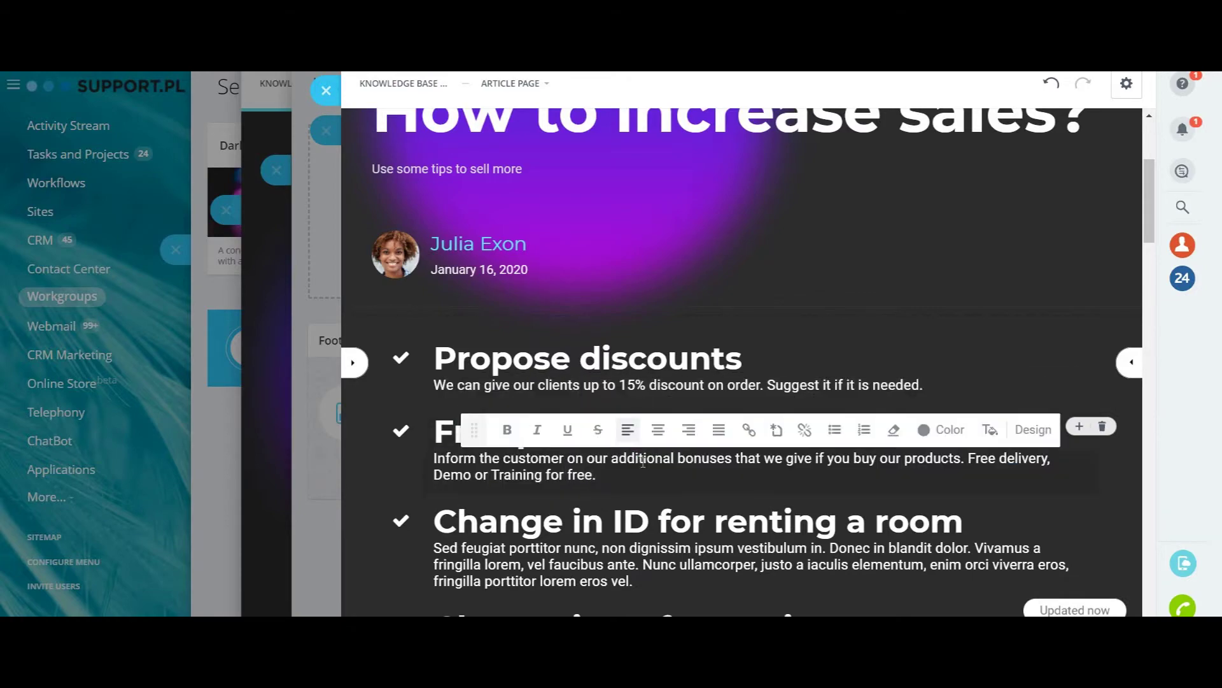
pyautogui.tripleClick(650, 563)
pyautogui.scroll(-3, 726, 382)
pyautogui.scroll(-5, 812, 335)
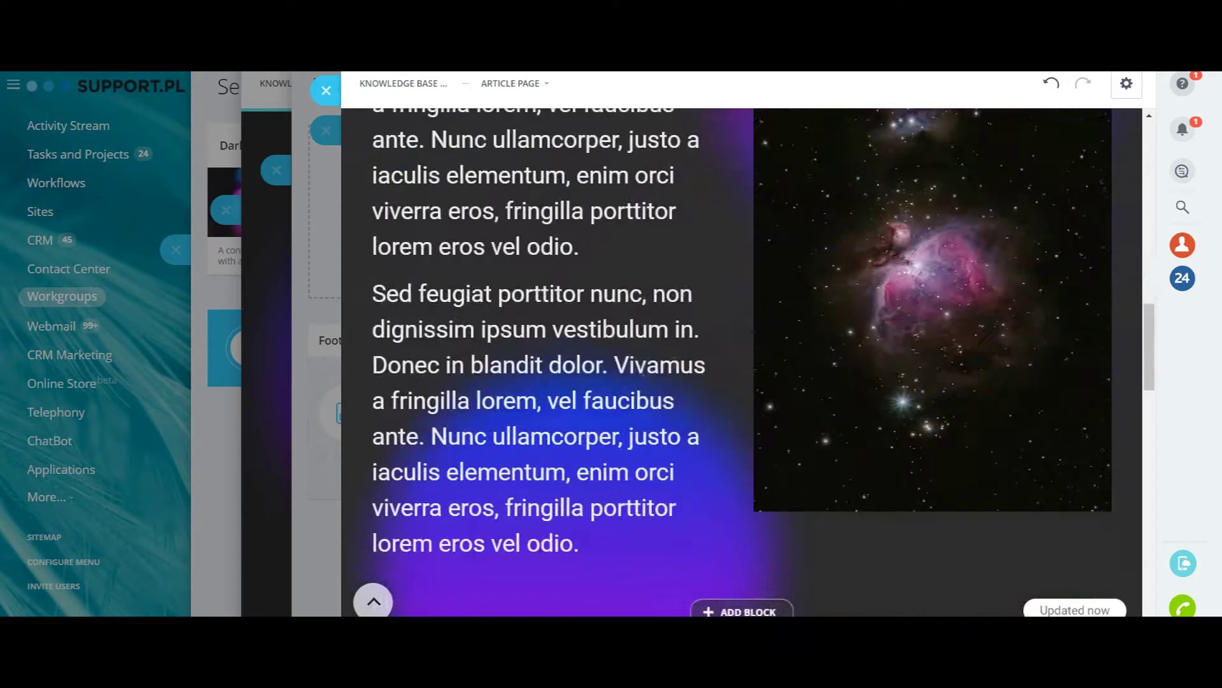
pyautogui.scroll(-5, 860, 302)
pyautogui.scroll(10, 841, 325)
pyautogui.scroll(2, 816, 349)
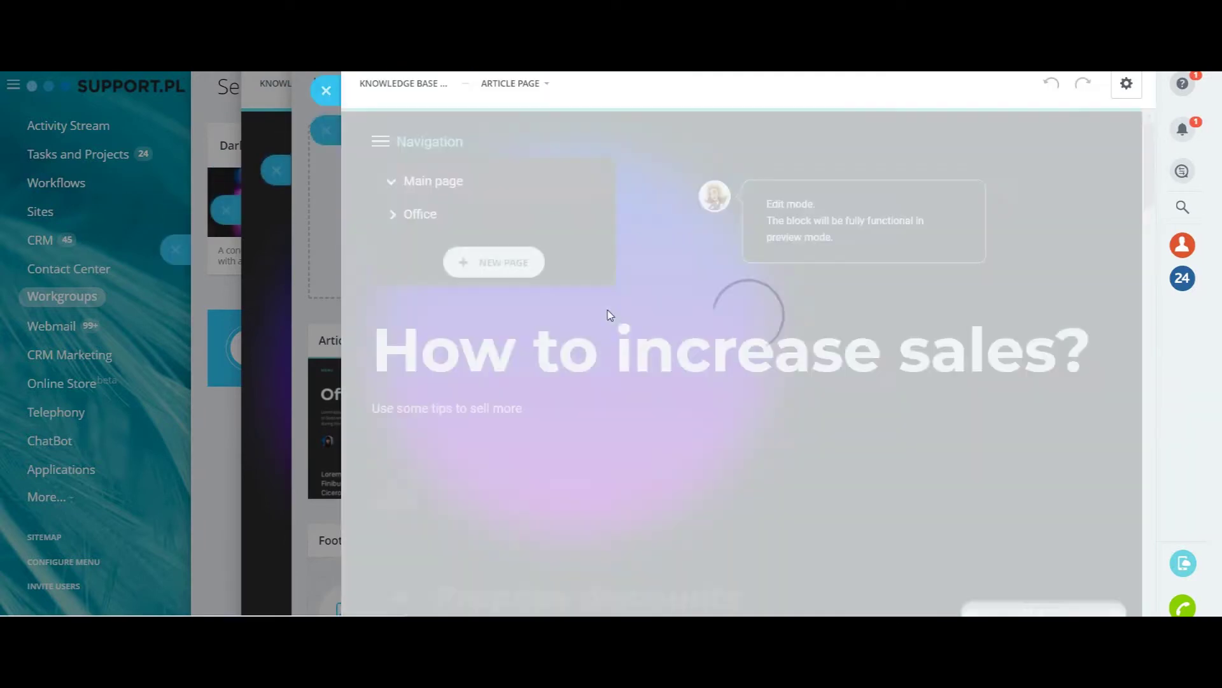
pyautogui.write('Sales analy')
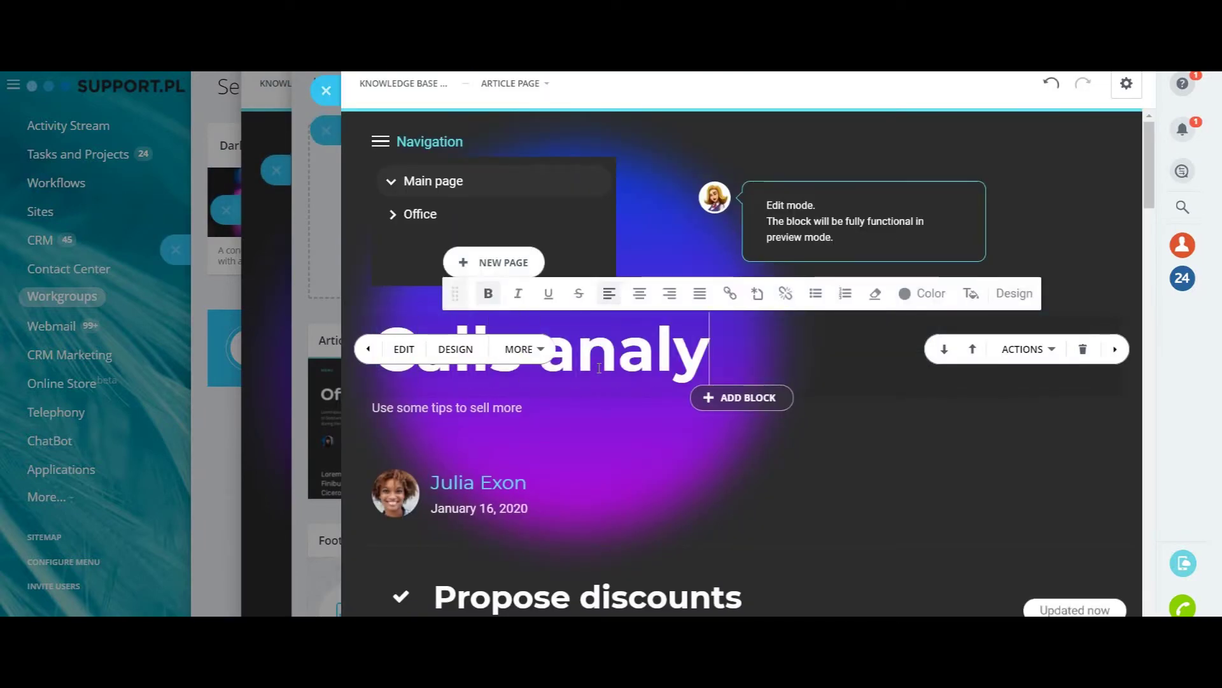
pyautogui.write(' August')
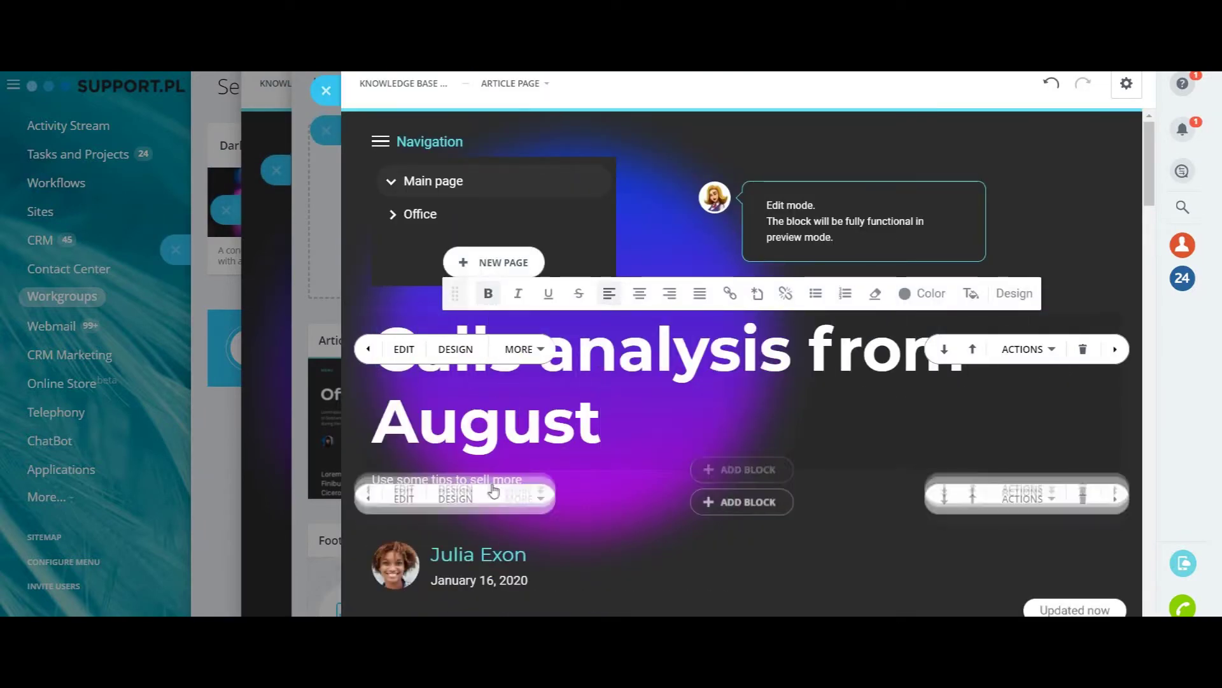
# Add the CRM call-analysis intro, date it August 31, 2020, and delete the checklist block.
pyautogui.click(487, 482)
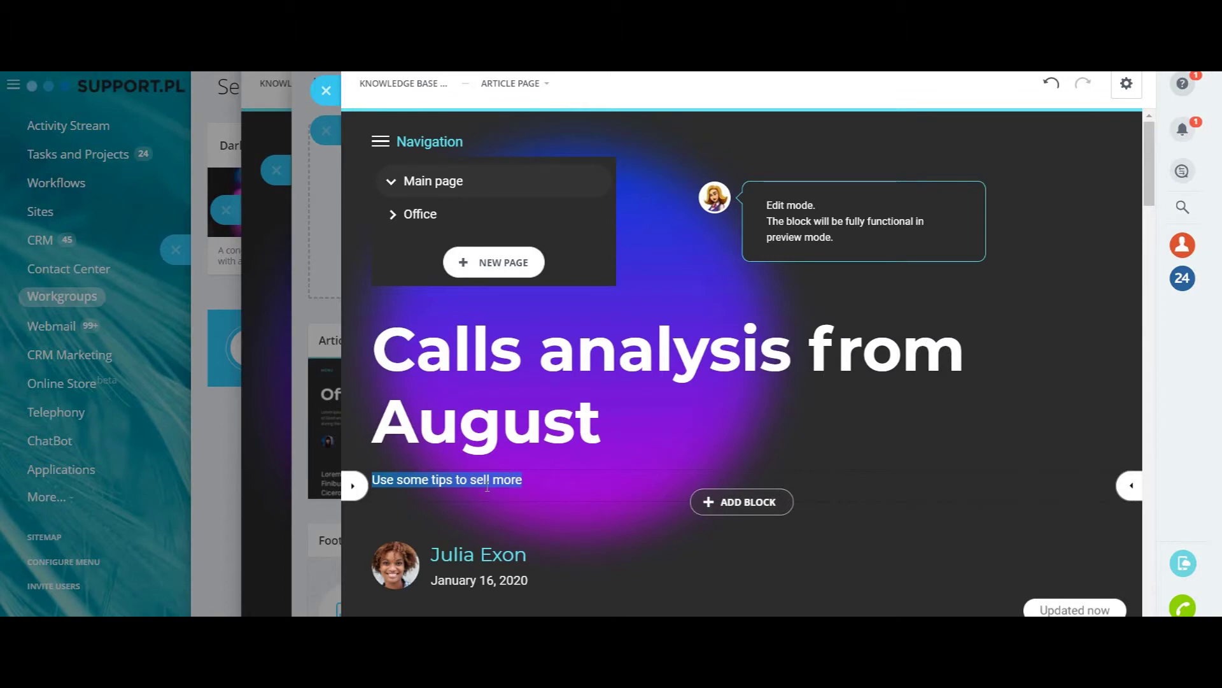
pyautogui.write('As you all know all your phone calls to')
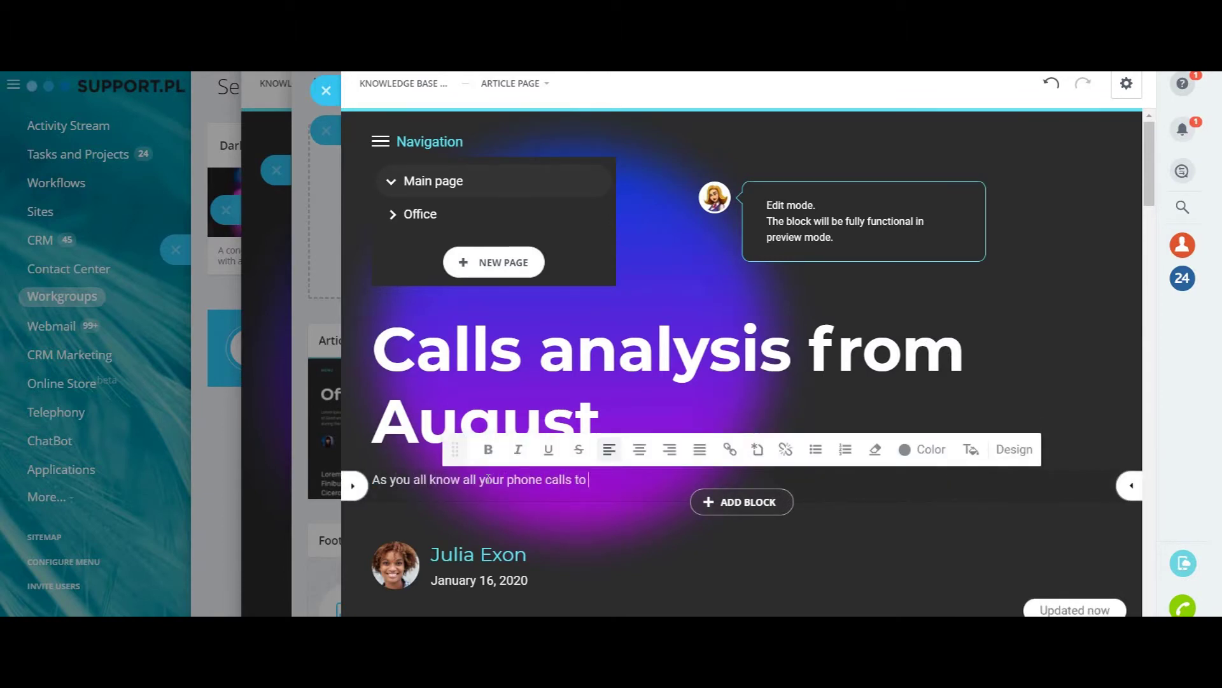
pyautogui.write(' and from clients are recorded in our CRM system. We analyze the conversations of our managers with customers and have some proposes to integrate with clients better. Please, use it in the nex')
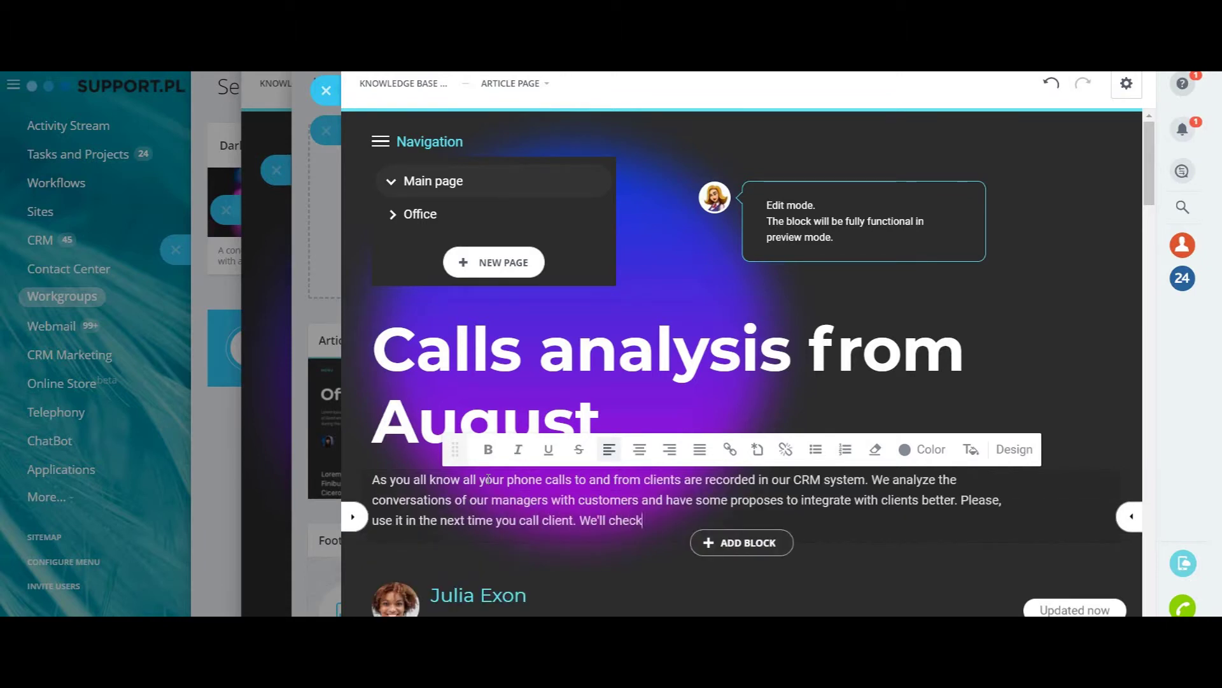
pyautogui.scroll(-2, 488, 480)
pyautogui.click(483, 461)
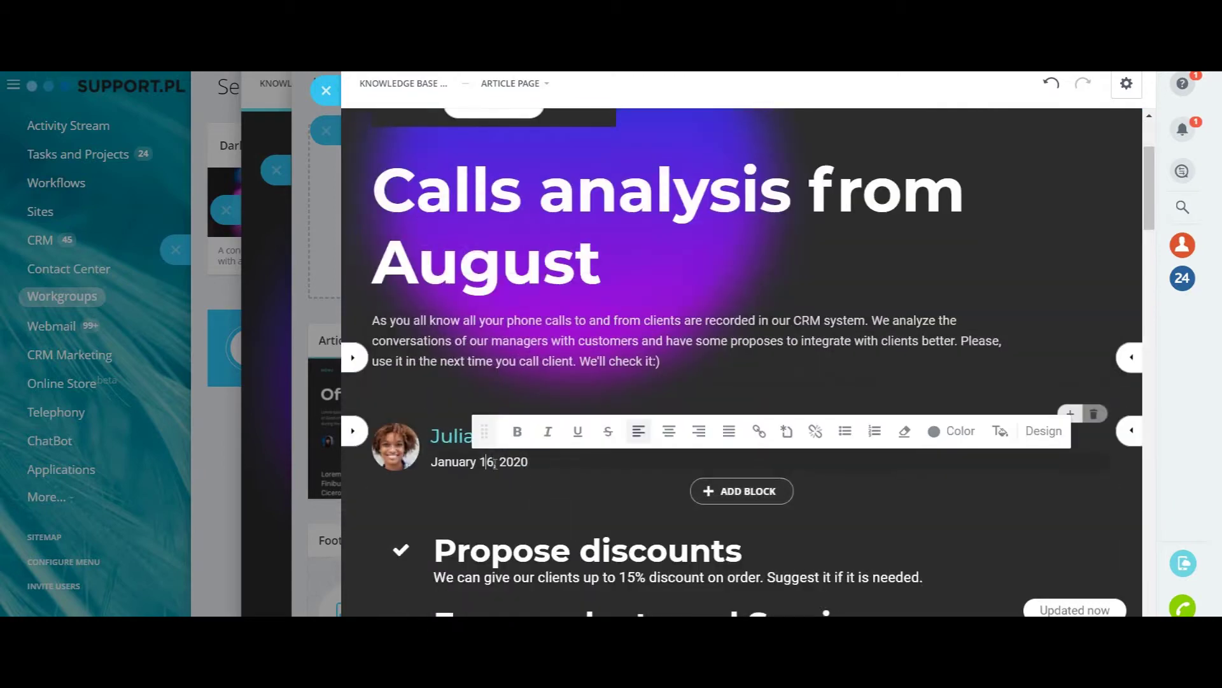
pyautogui.write('31')
pyautogui.scroll(-2, 623, 422)
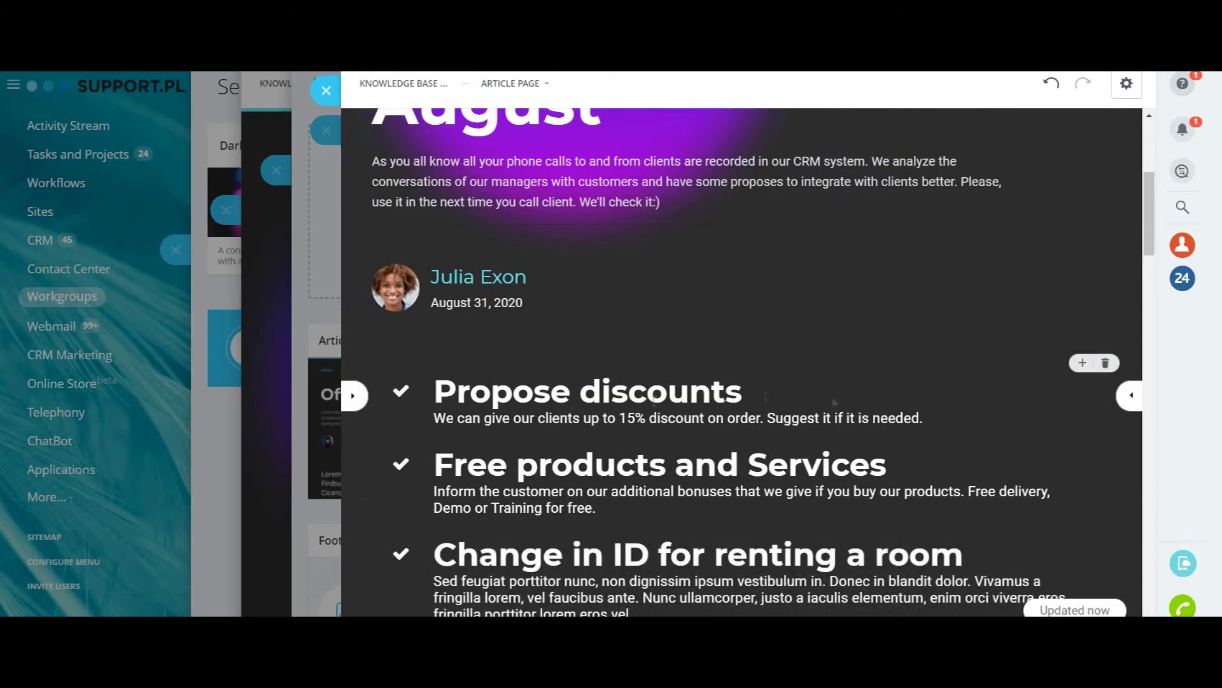
pyautogui.click(1104, 364)
pyautogui.click(1114, 396)
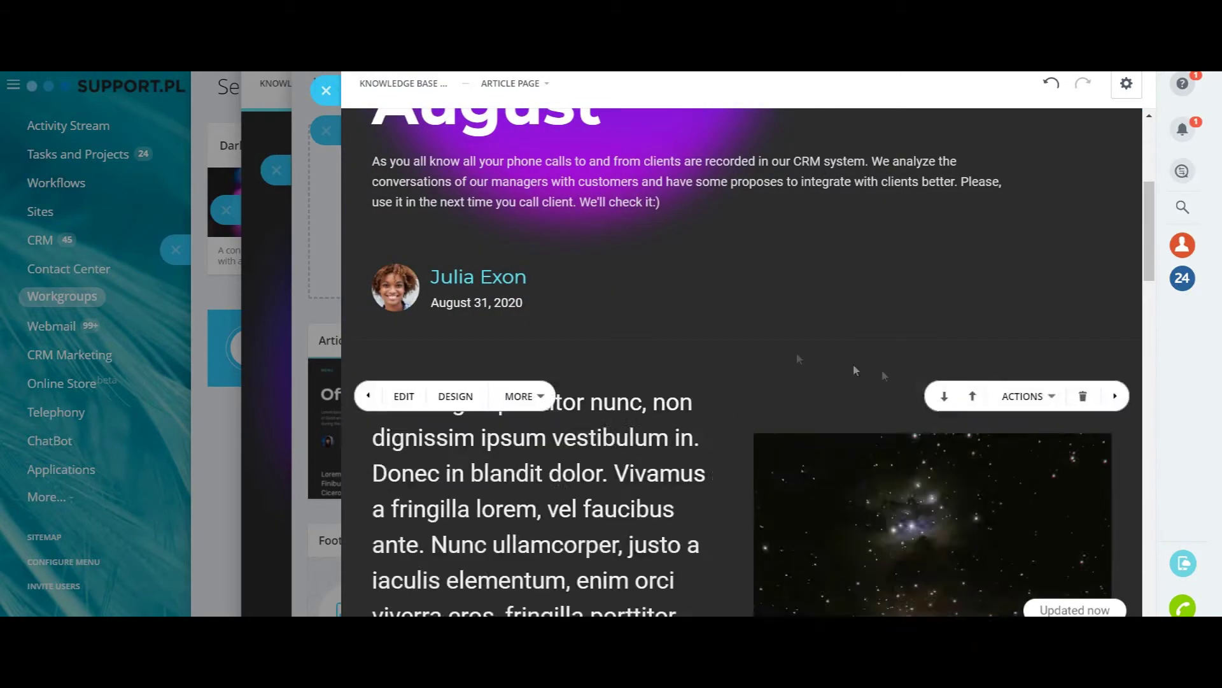
pyautogui.click(679, 385)
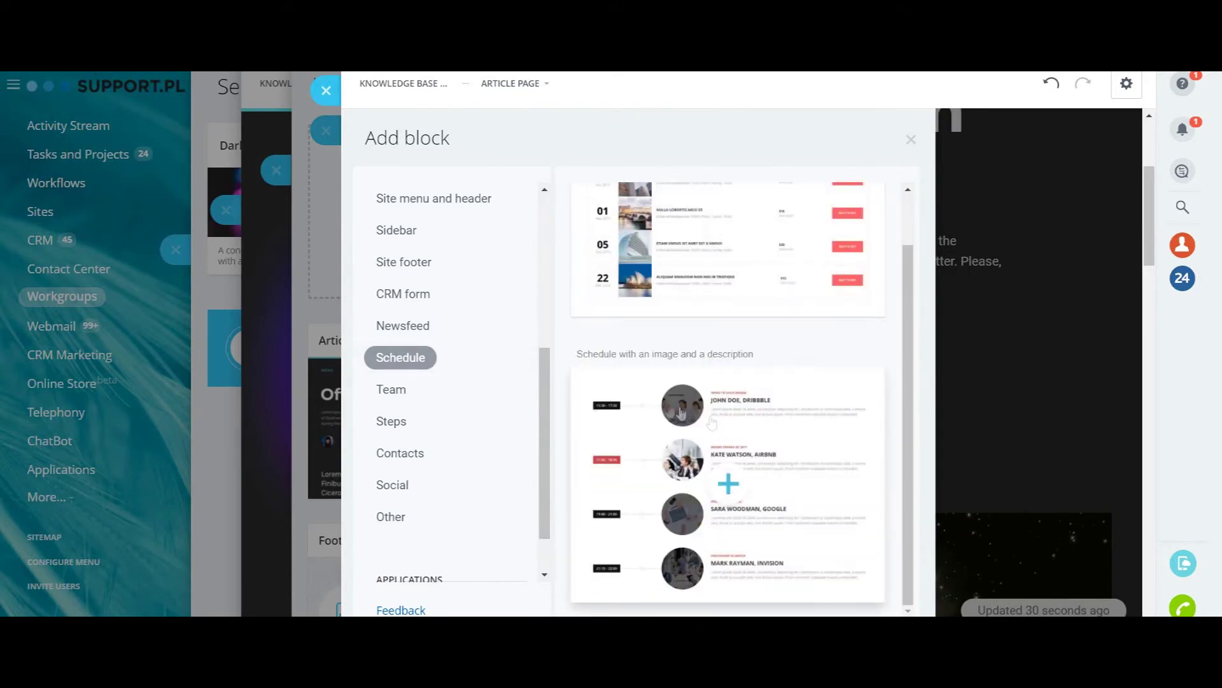
# Insert the image schedule block, delete its small subtitle and retitle the first heading.
pyautogui.click(712, 422)
pyautogui.write('Mistake 1')
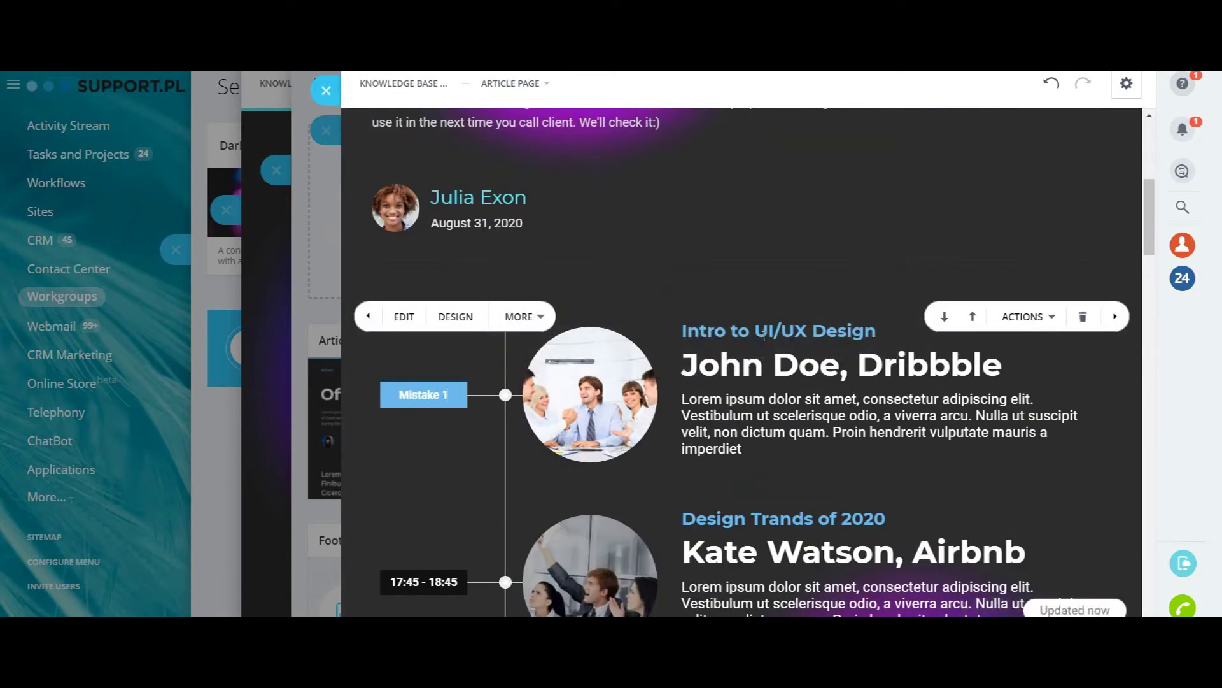
pyautogui.tripleClick(778, 330)
pyautogui.press('Delete')
pyautogui.tripleClick(785, 348)
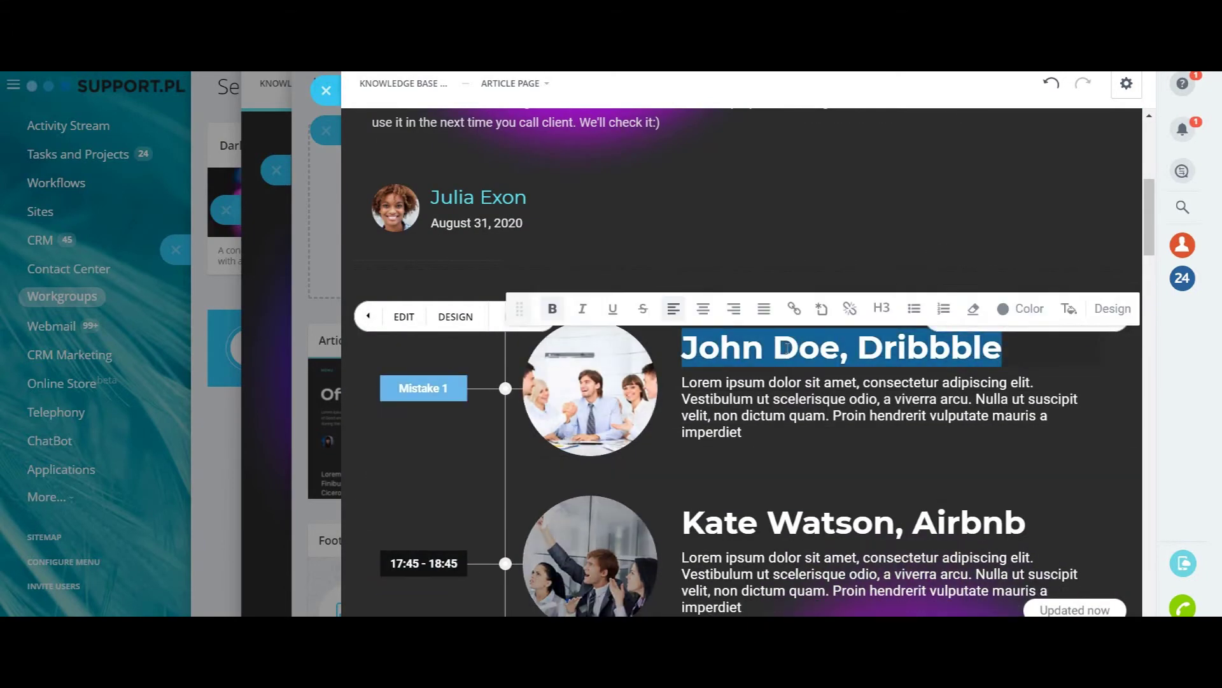
pyautogui.write("Don't hurry")
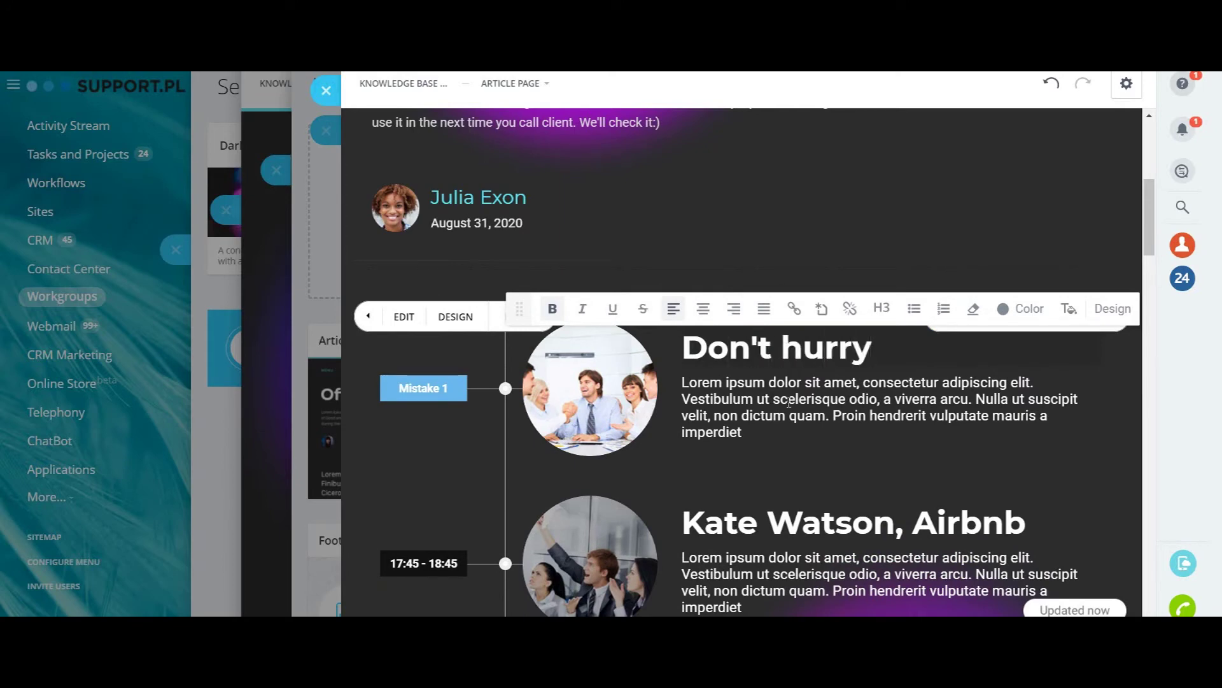
# Set the next headings to 'Don't forget to say goodbye' and 'Mistake 3: Ask more question'.
pyautogui.click(424, 562)
pyautogui.write('ke 2')
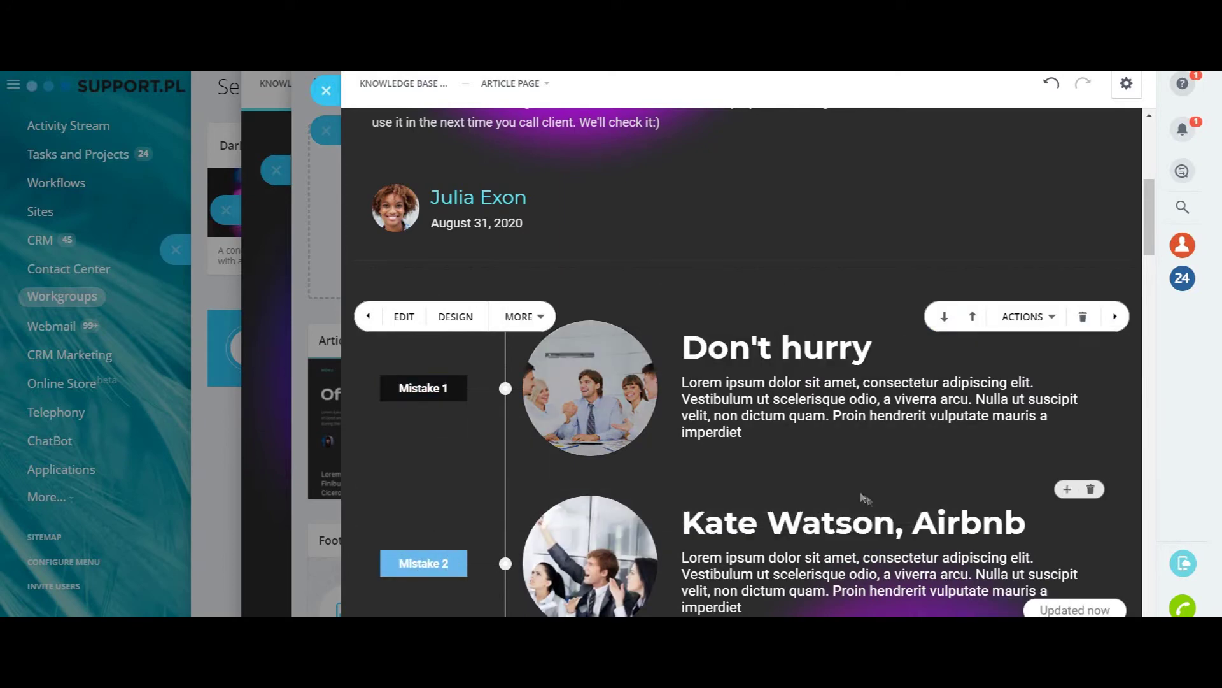
pyautogui.tripleClick(831, 523)
pyautogui.scroll(-1, 831, 524)
pyautogui.write("Don't forget ")
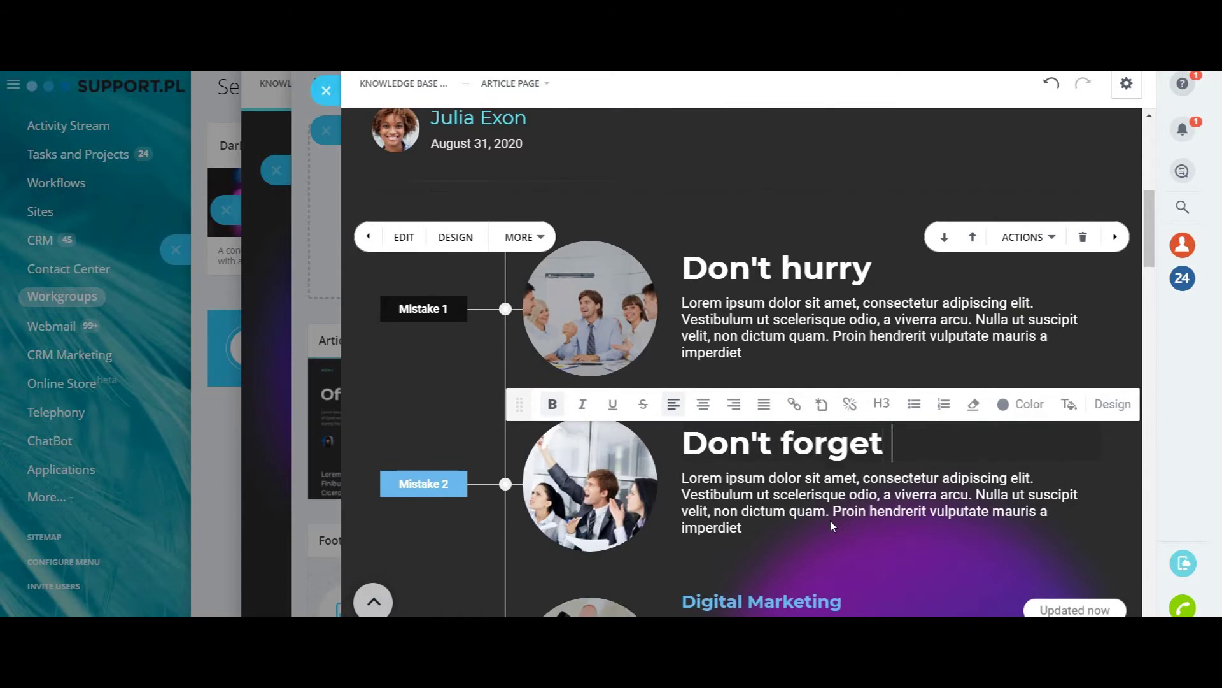
pyautogui.write('to say goodbye')
pyautogui.scroll(-2, 831, 526)
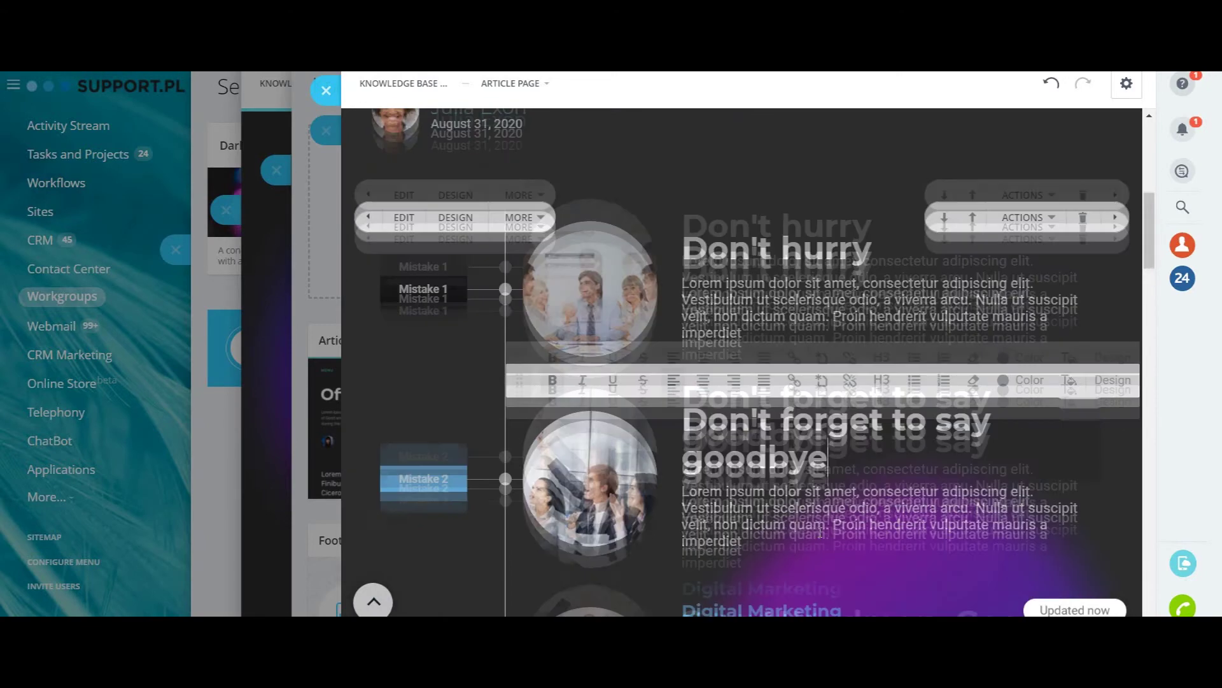
pyautogui.click(418, 538)
pyautogui.write('3')
pyautogui.click(792, 506)
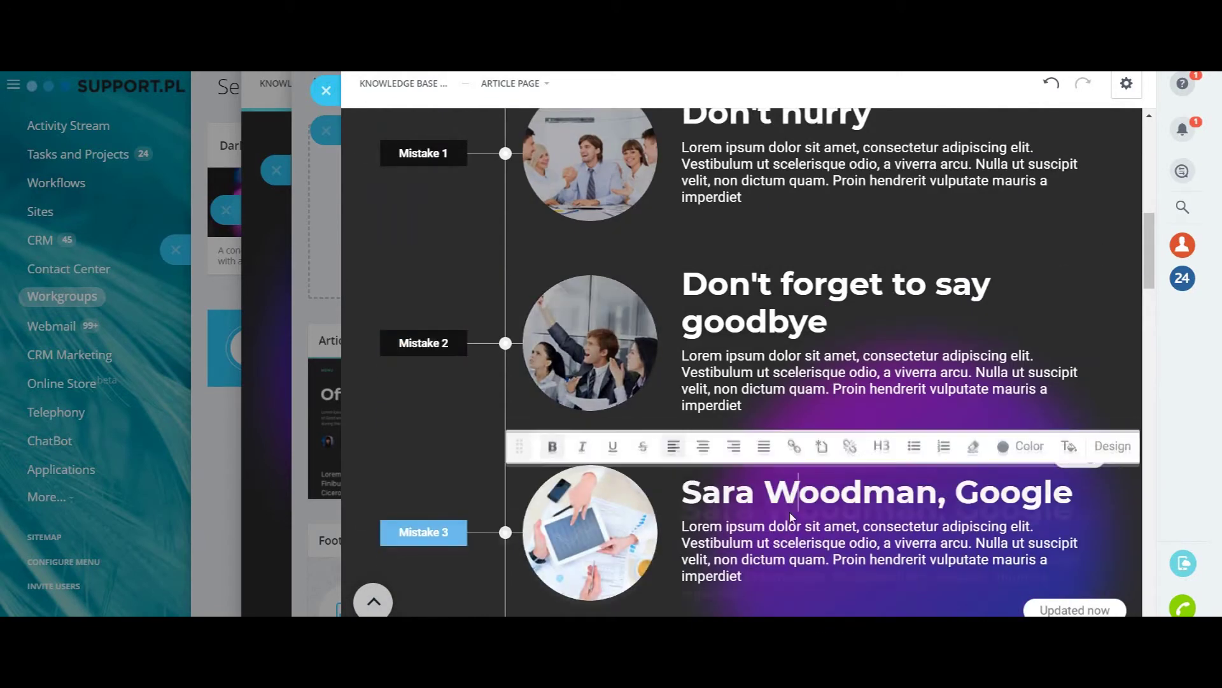
pyautogui.tripleClick(792, 507)
pyautogui.write('Ask more question')
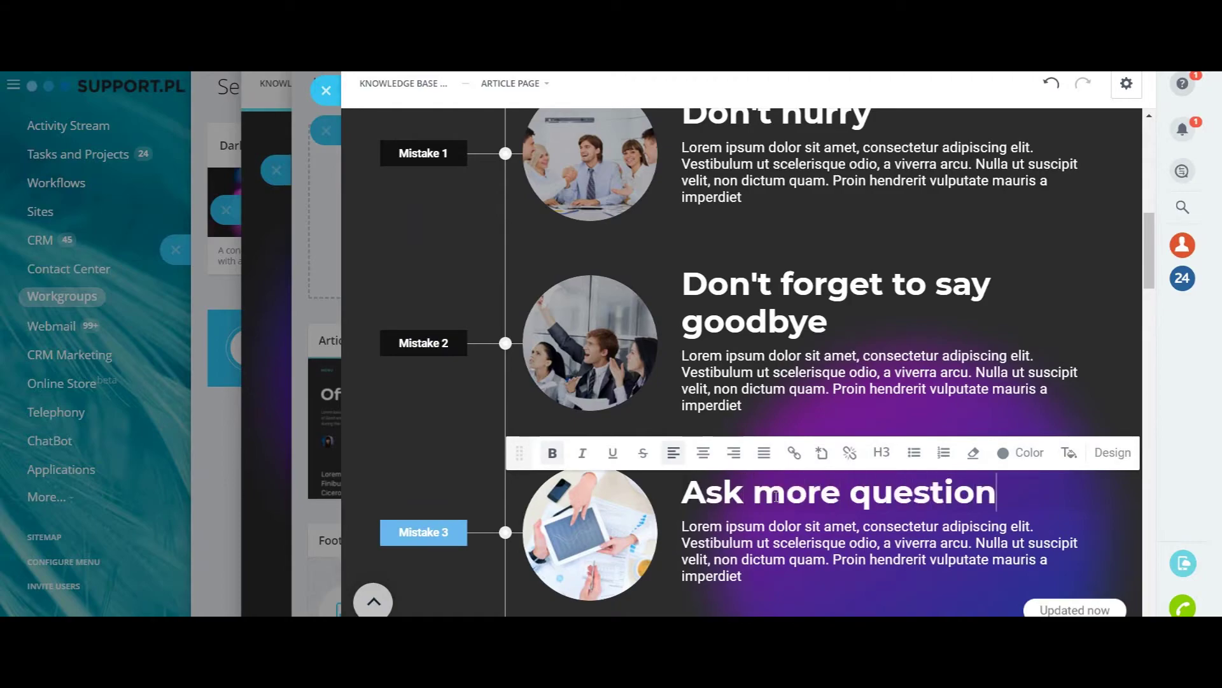
pyautogui.write('s')
pyautogui.scroll(-2, 825, 510)
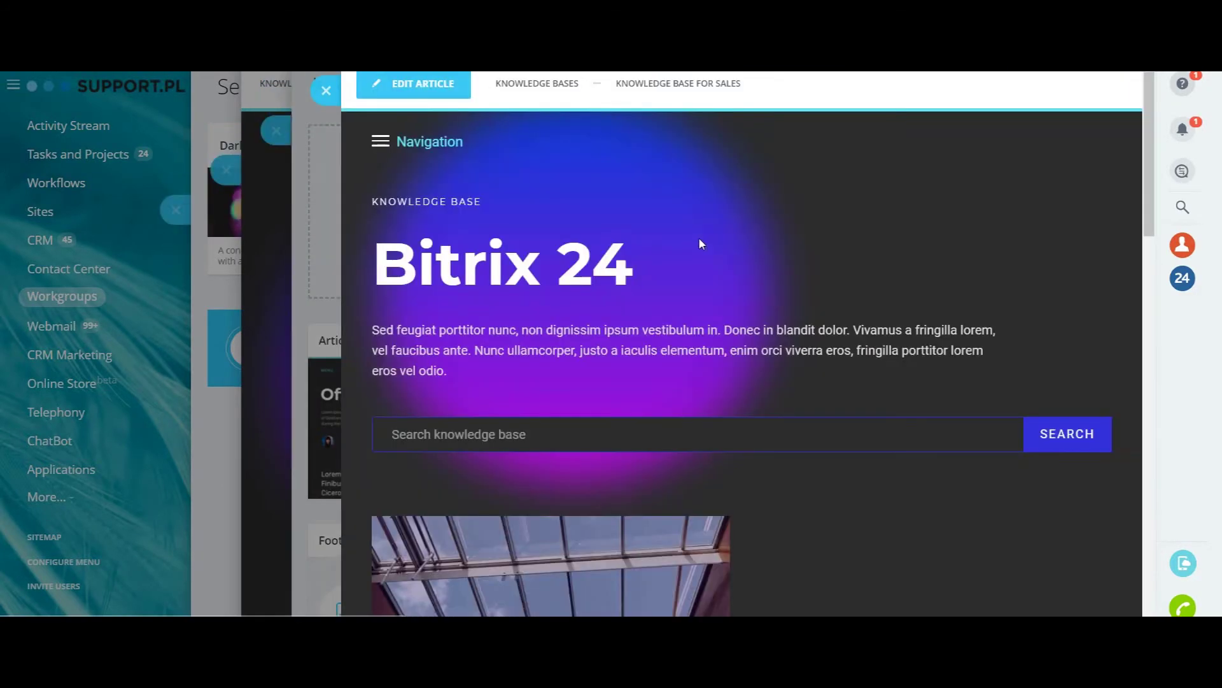
# Retitle the Bitrix 24 heading 'Sales Department' and replace the lorem paragraph with the docs/check-lists intro.
pyautogui.tripleClick(554, 265)
pyautogui.click(394, 76)
pyautogui.tripleClick(573, 396)
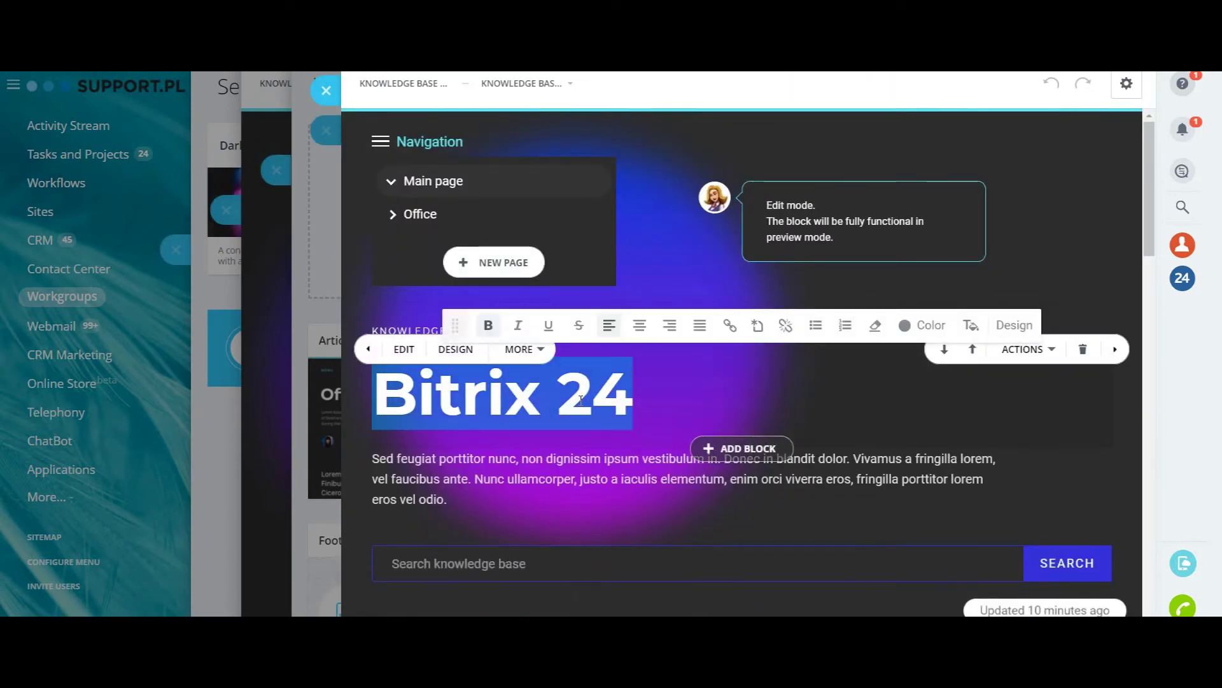
pyautogui.write('Sales Department')
pyautogui.tripleClick(592, 469)
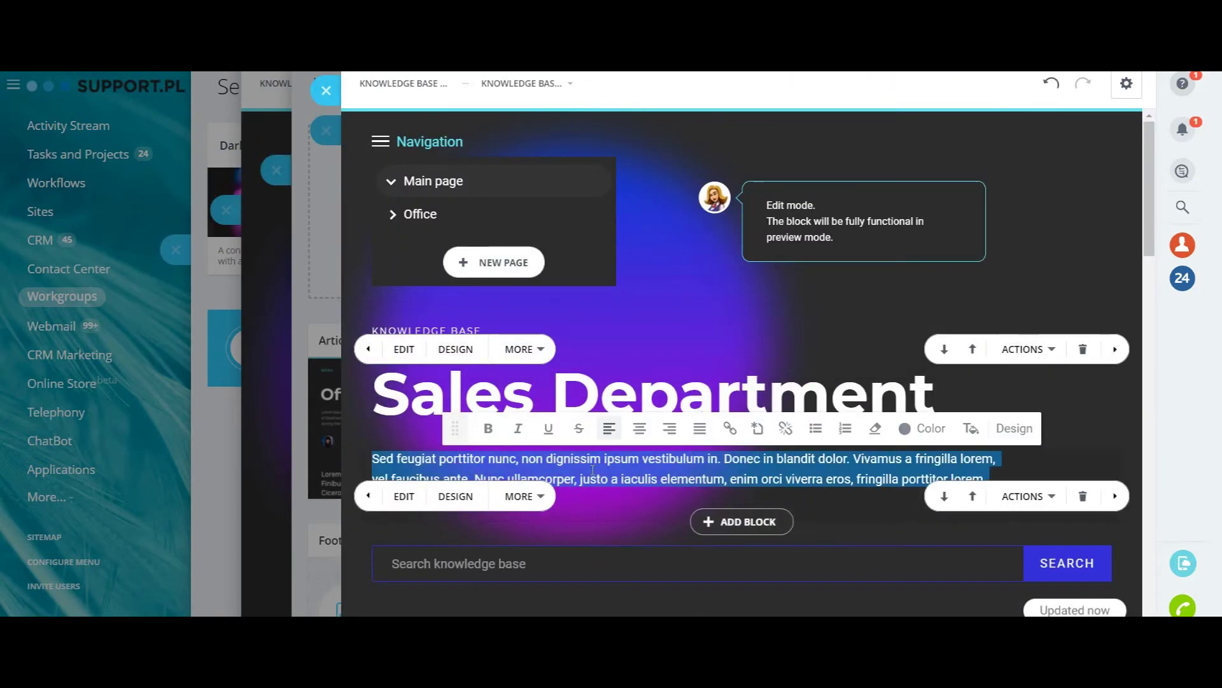
pyautogui.press('Delete')
pyautogui.write('There you will find docs, check-lists, instructions and recommendation on how to be best salesman in the')
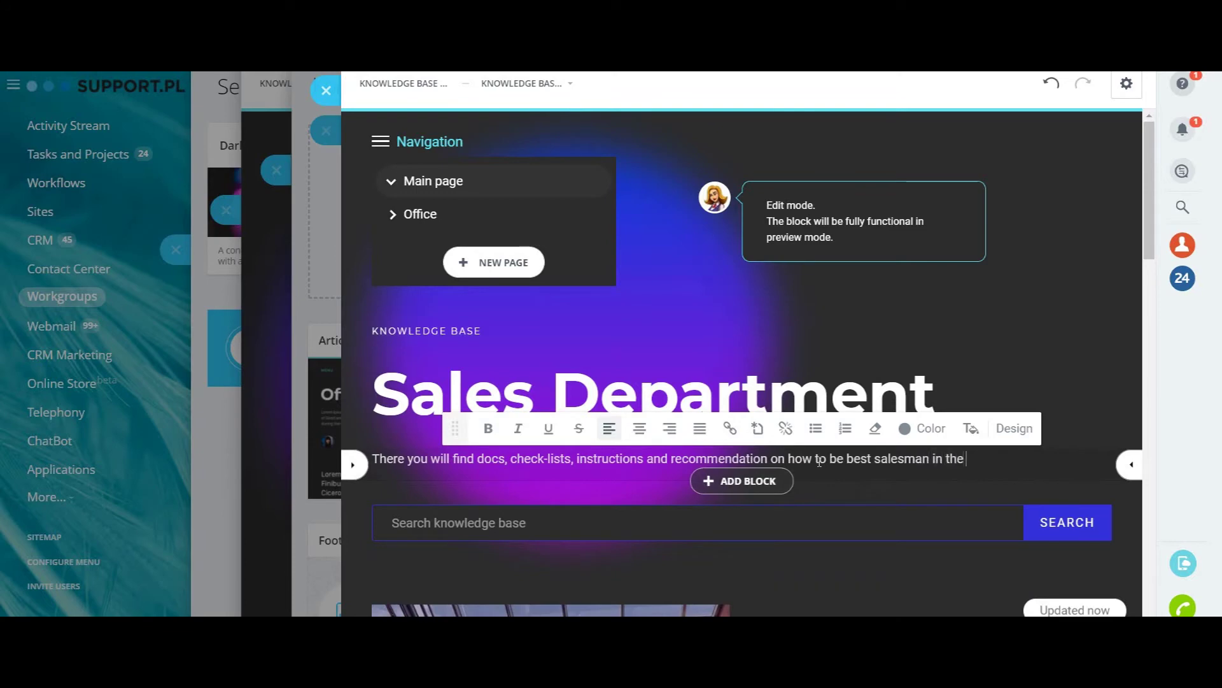
pyautogui.write(' world and how sales')
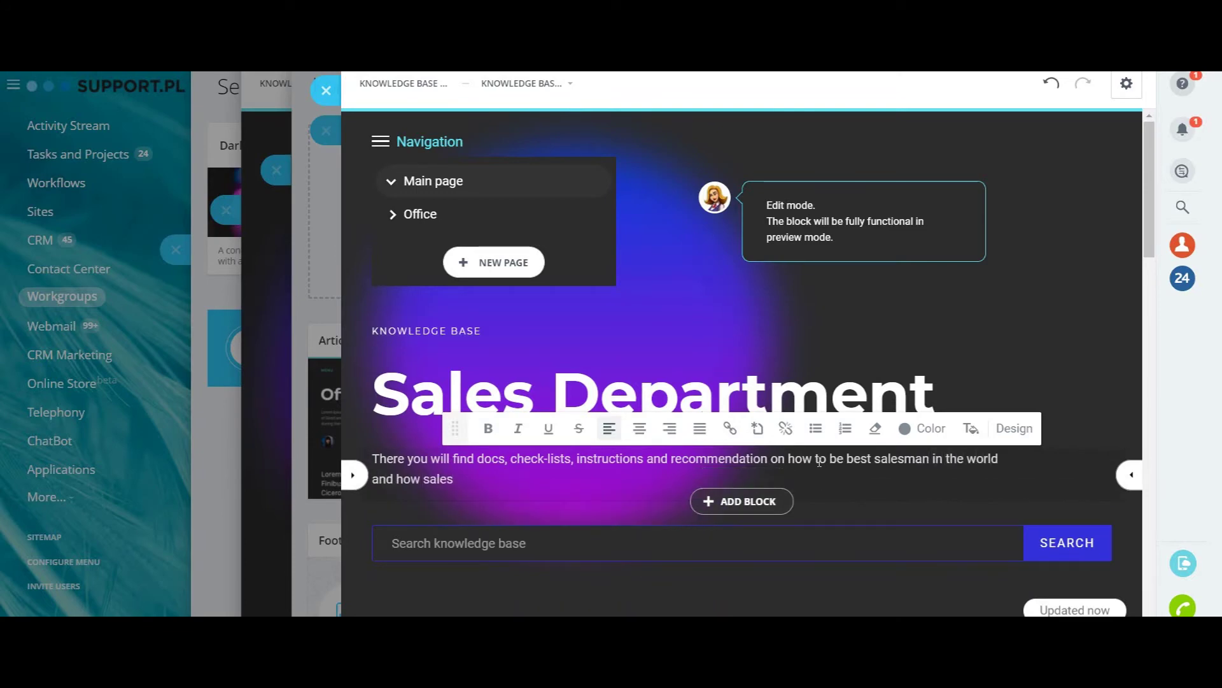
pyautogui.scroll(-2, 729, 365)
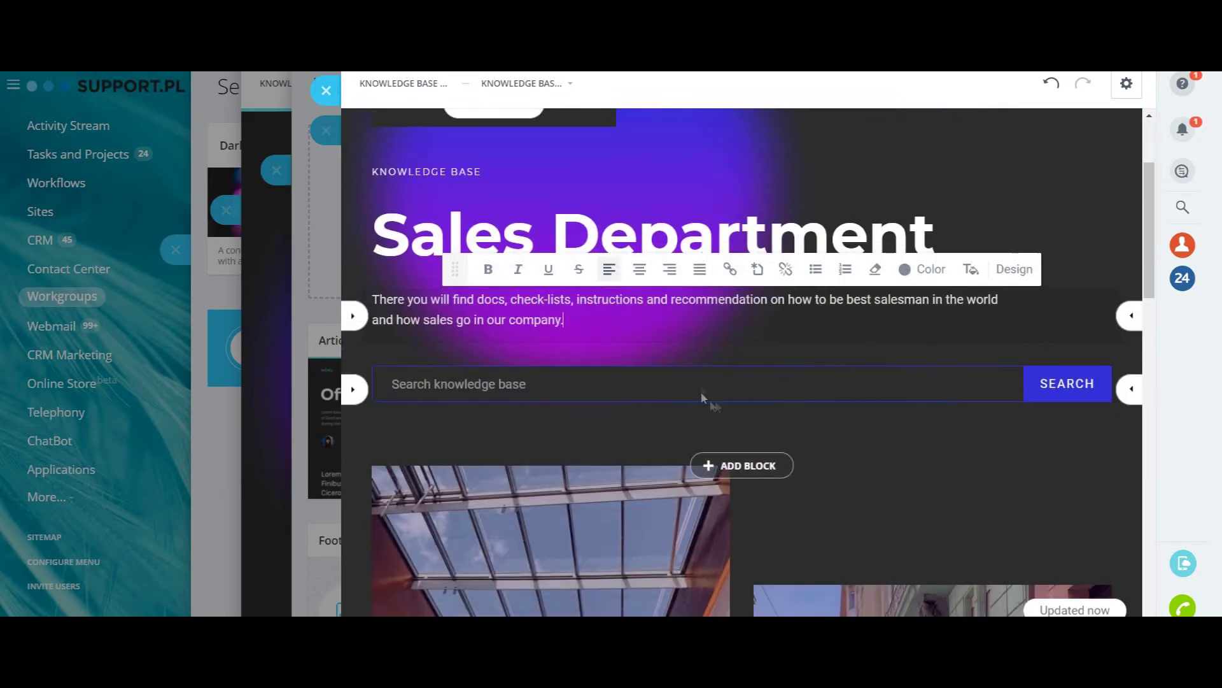
pyautogui.scroll(-3, 729, 365)
pyautogui.scroll(2, 955, 363)
pyautogui.scroll(-3, 1127, 355)
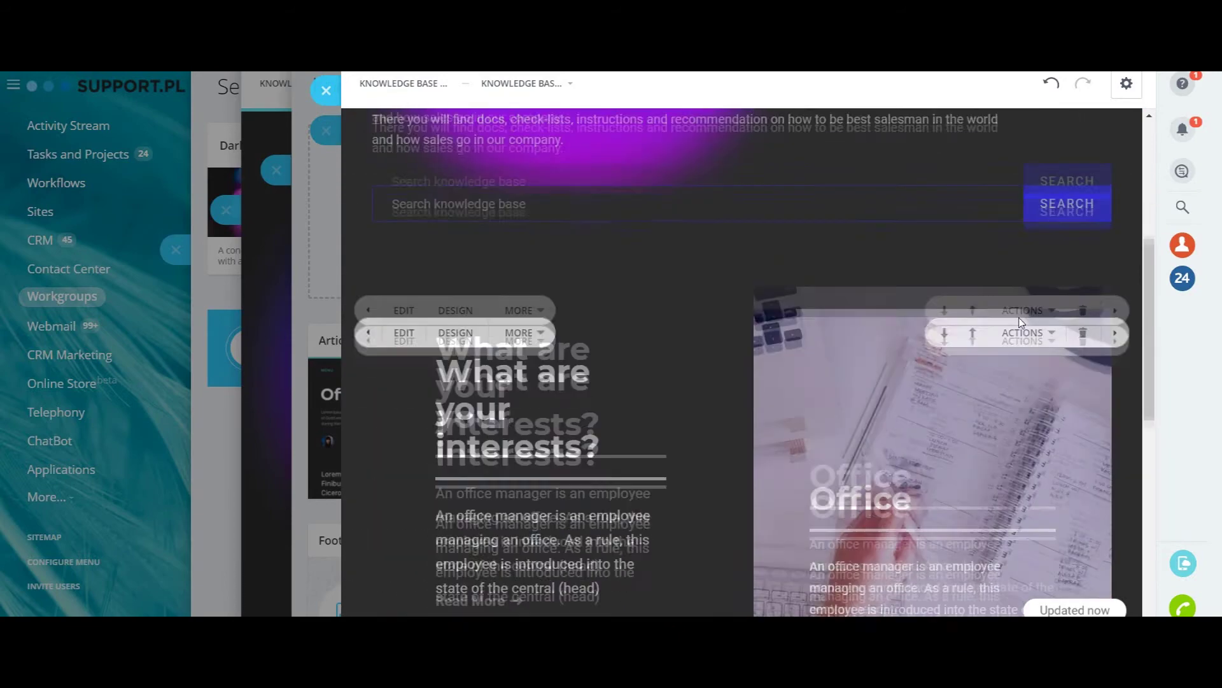
# Rewrite the 'What are your interests?' card heading and paragraph, and the Office card heading.
pyautogui.click(532, 294)
pyautogui.write('How to')
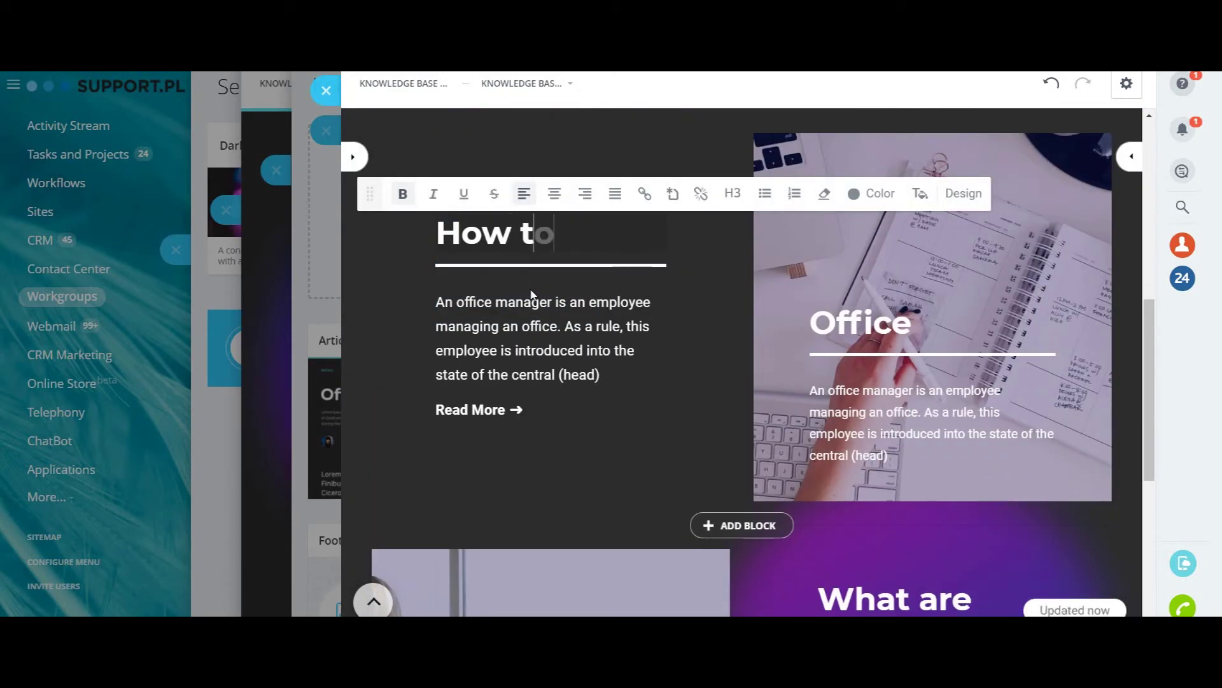
pyautogui.write(' increase sales?')
pyautogui.tripleClick(545, 425)
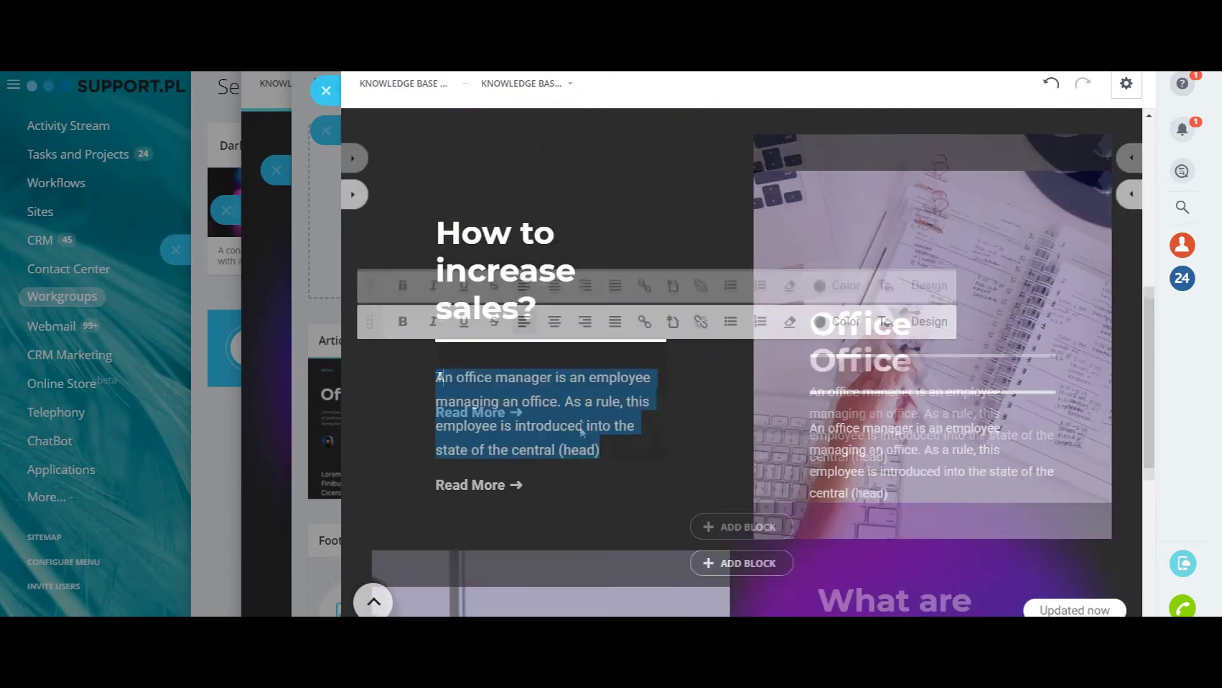
pyautogui.write('Tips from top-manager')
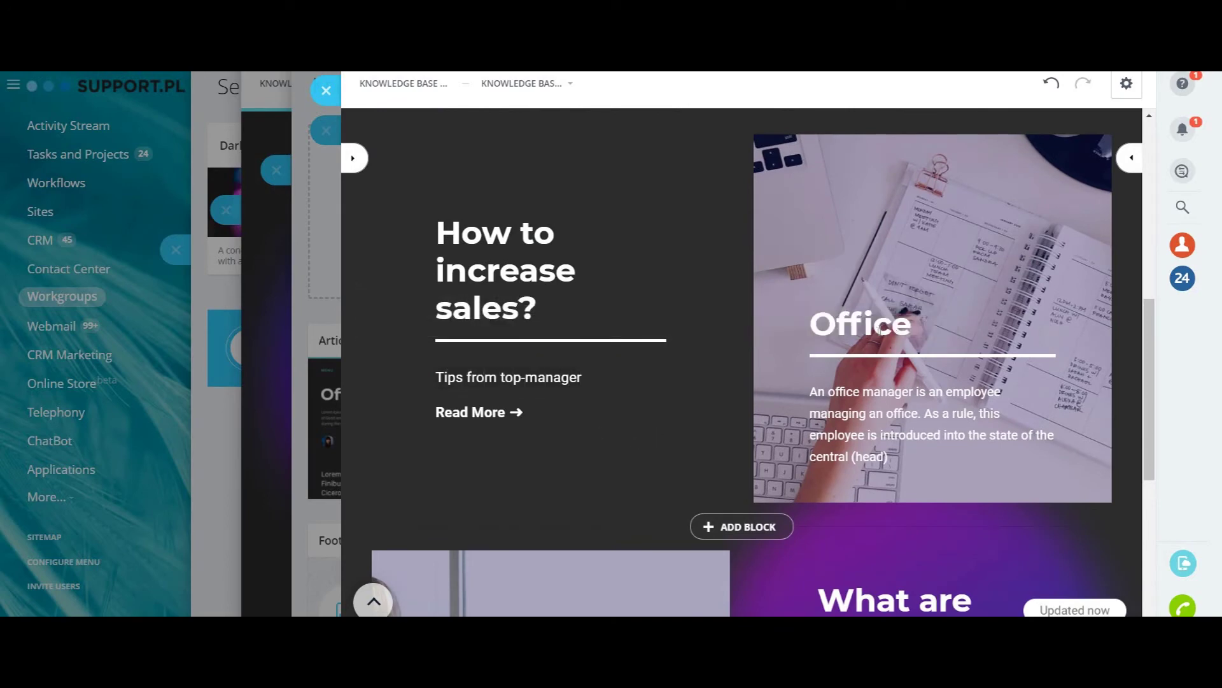
pyautogui.tripleClick(859, 325)
pyautogui.write('Guide and recommendations')
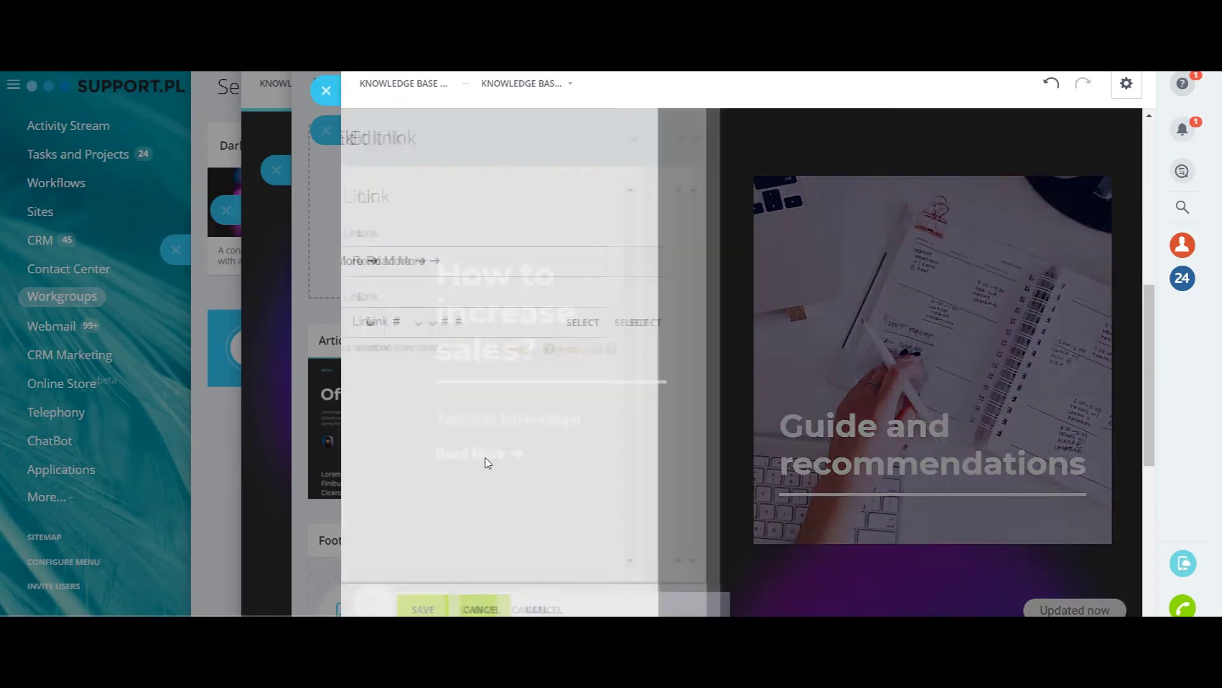
# Link Read More to a knowledge base page and change the August Analysis on Calls text to 'Report'.
pyautogui.click(660, 322)
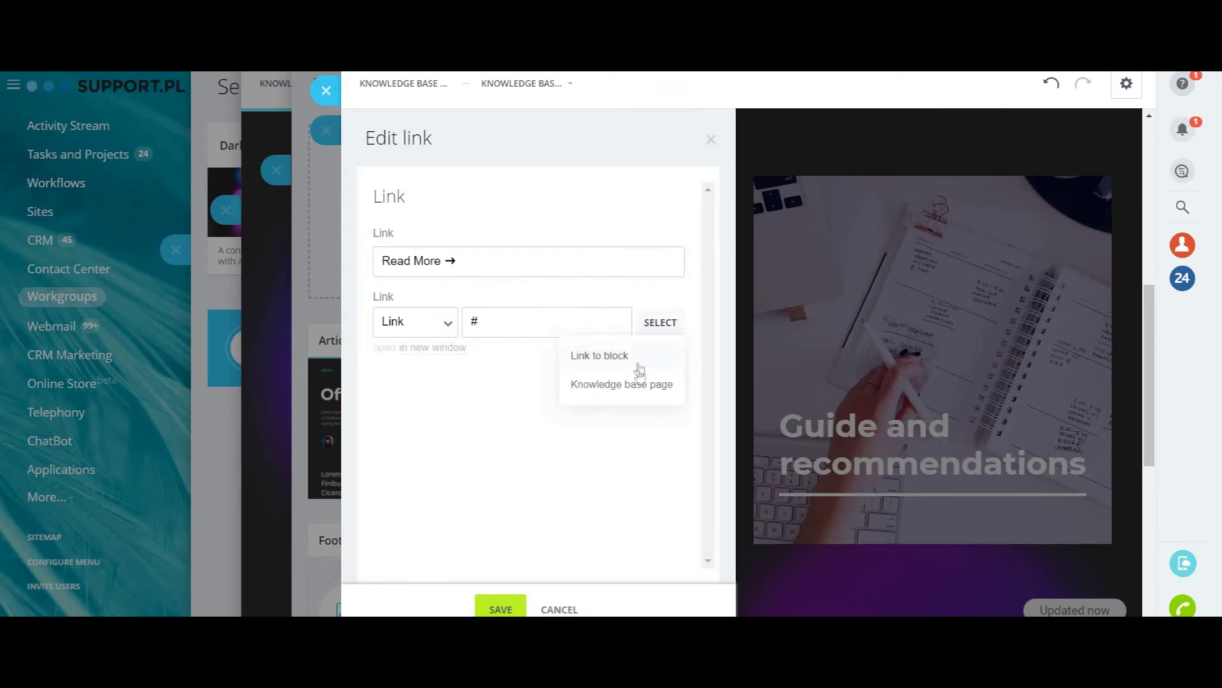
pyautogui.click(637, 385)
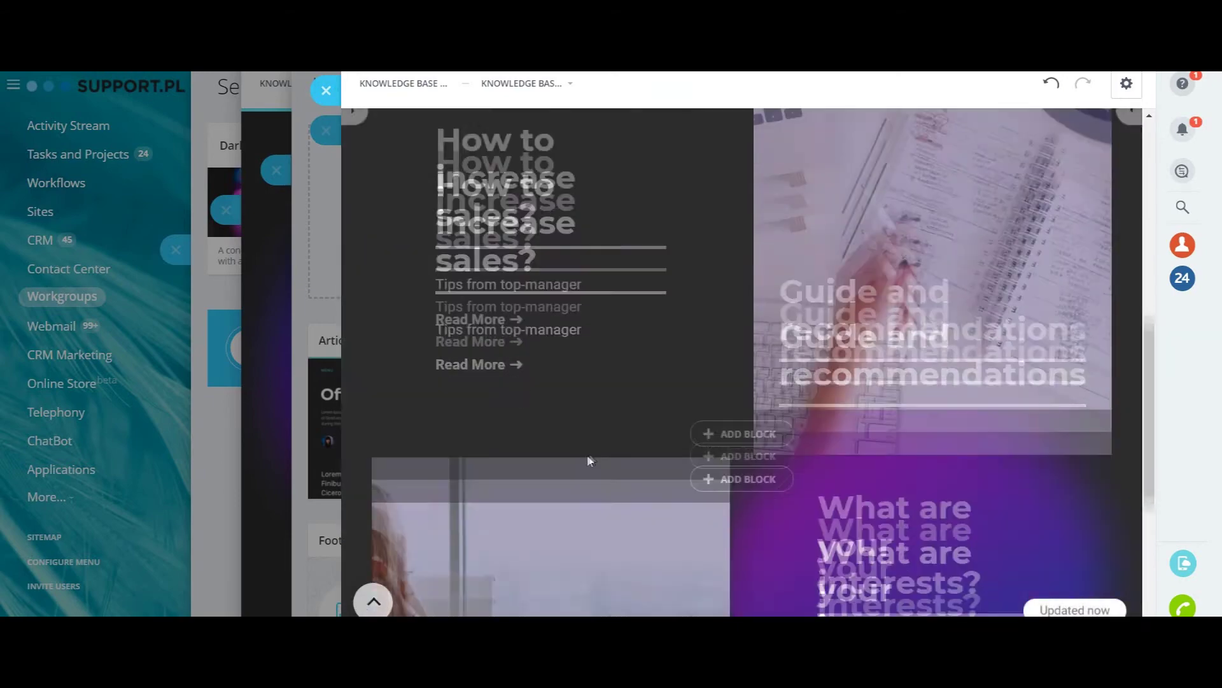
pyautogui.write('Augus')
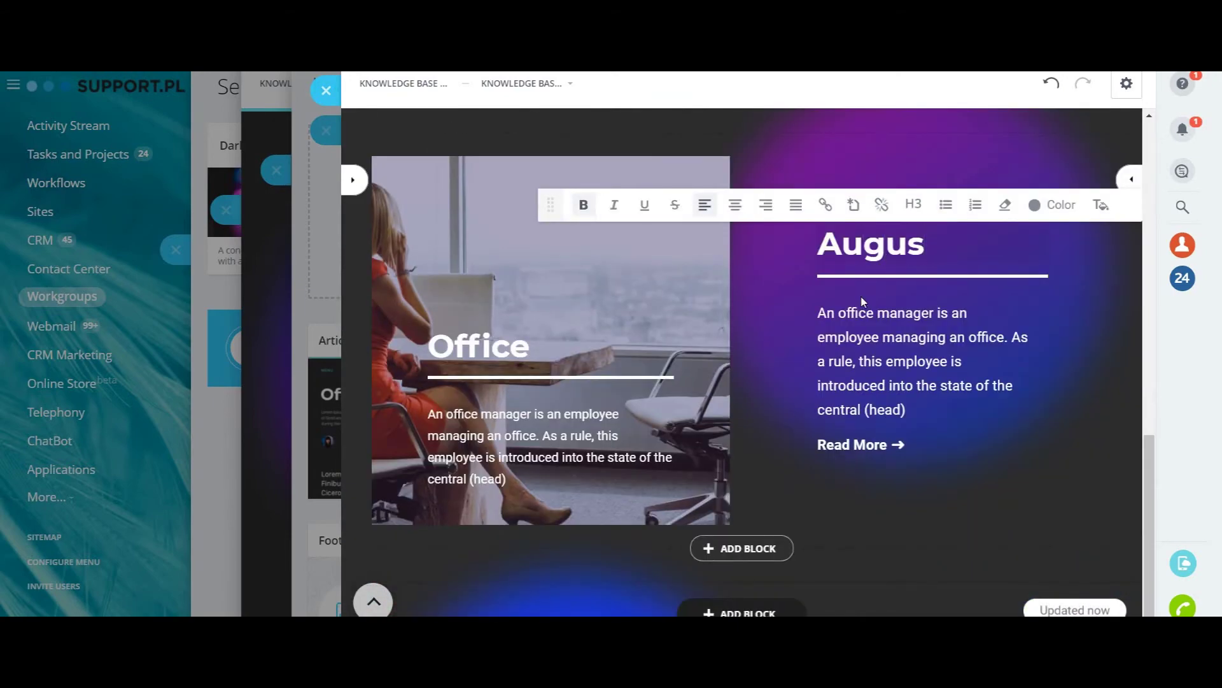
pyautogui.write('t Analysis on Calls')
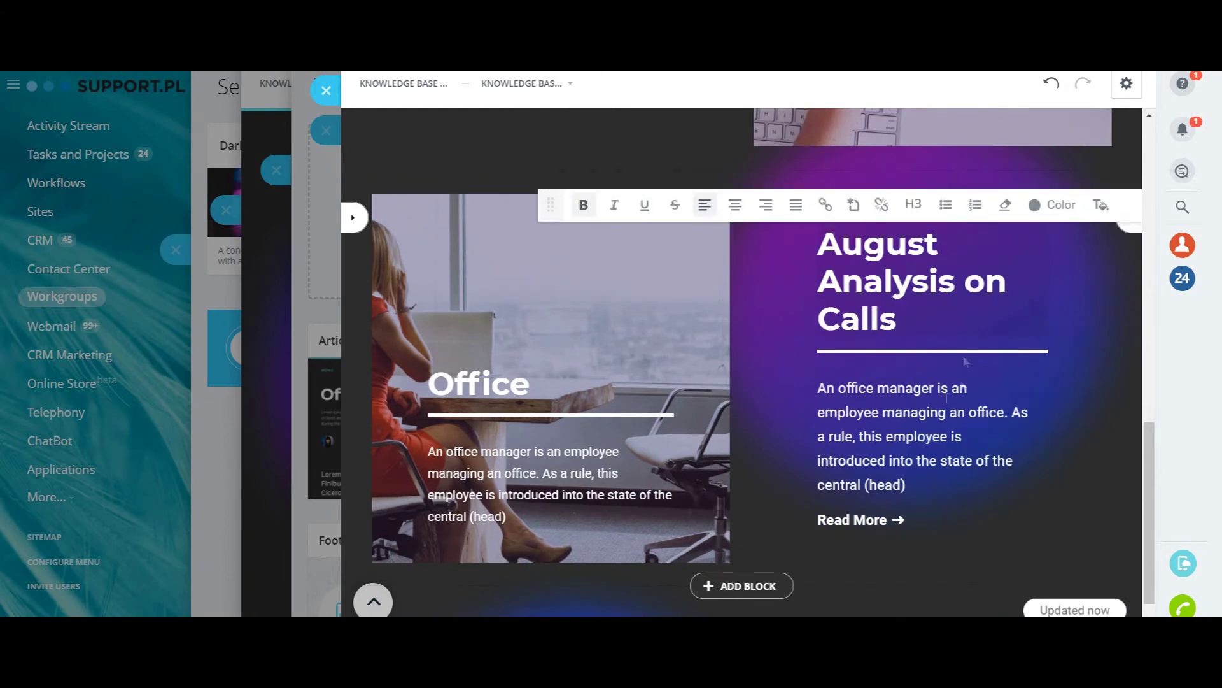
pyautogui.tripleClick(930, 413)
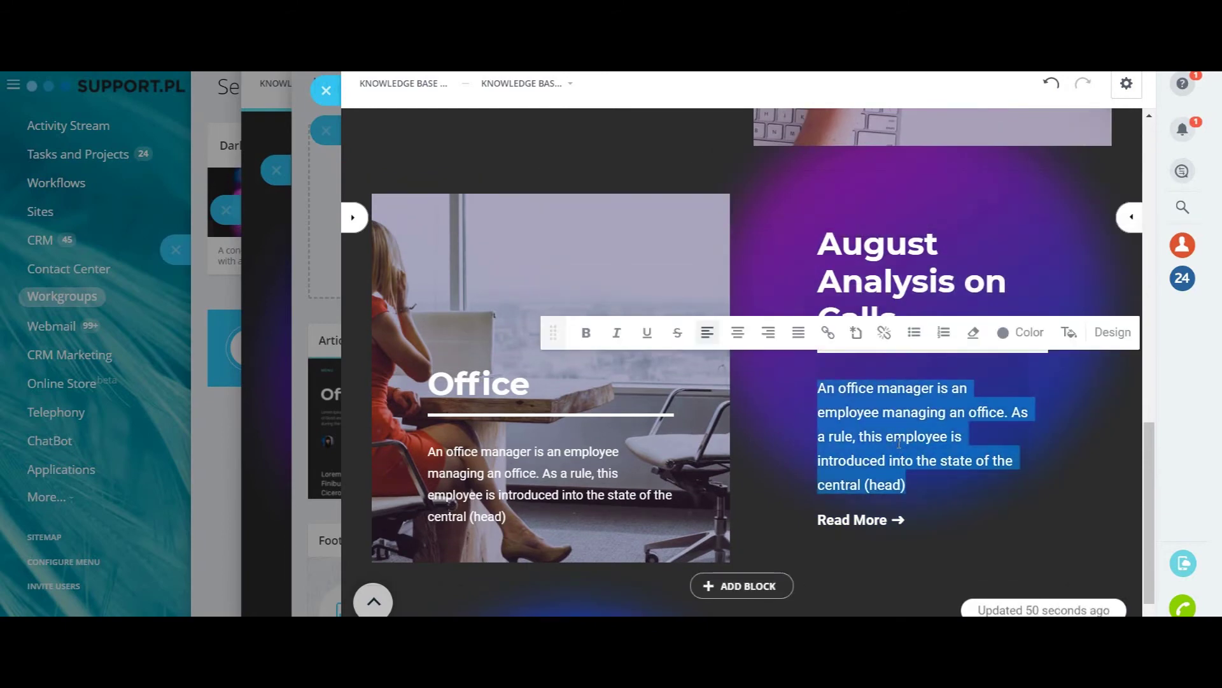
pyautogui.write('Report')
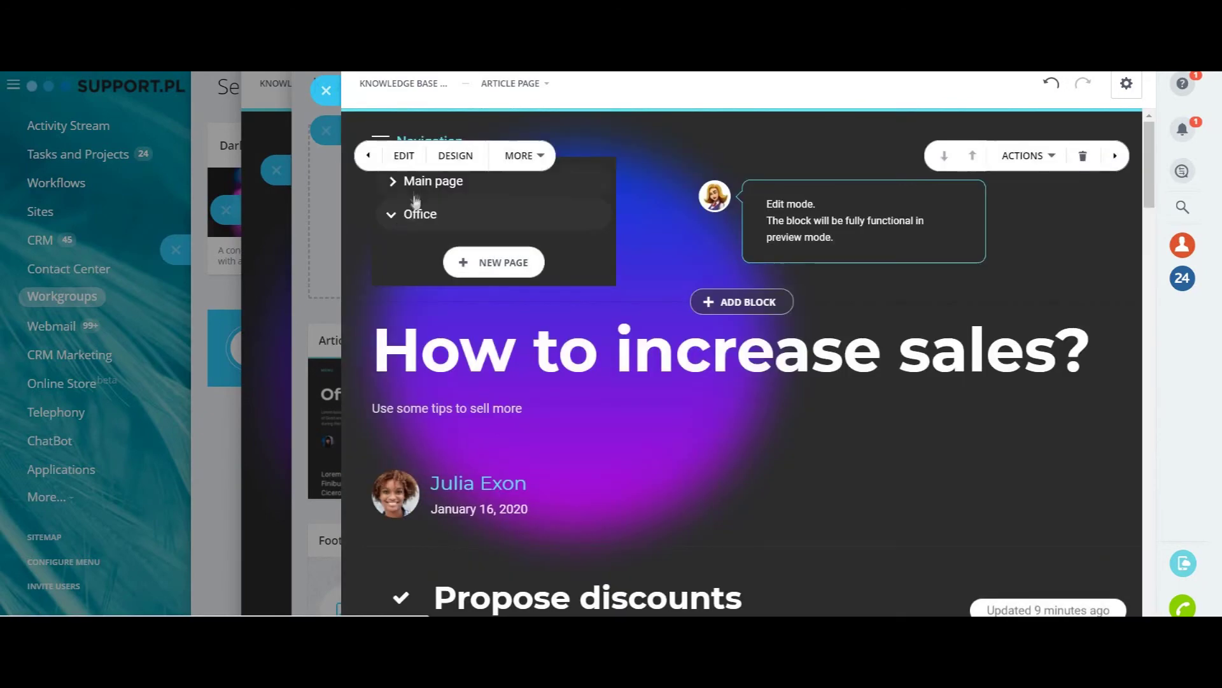
# Set the menu to Main page, Recommendations and a new Instructions item, save, and view the result.
pyautogui.click(405, 155)
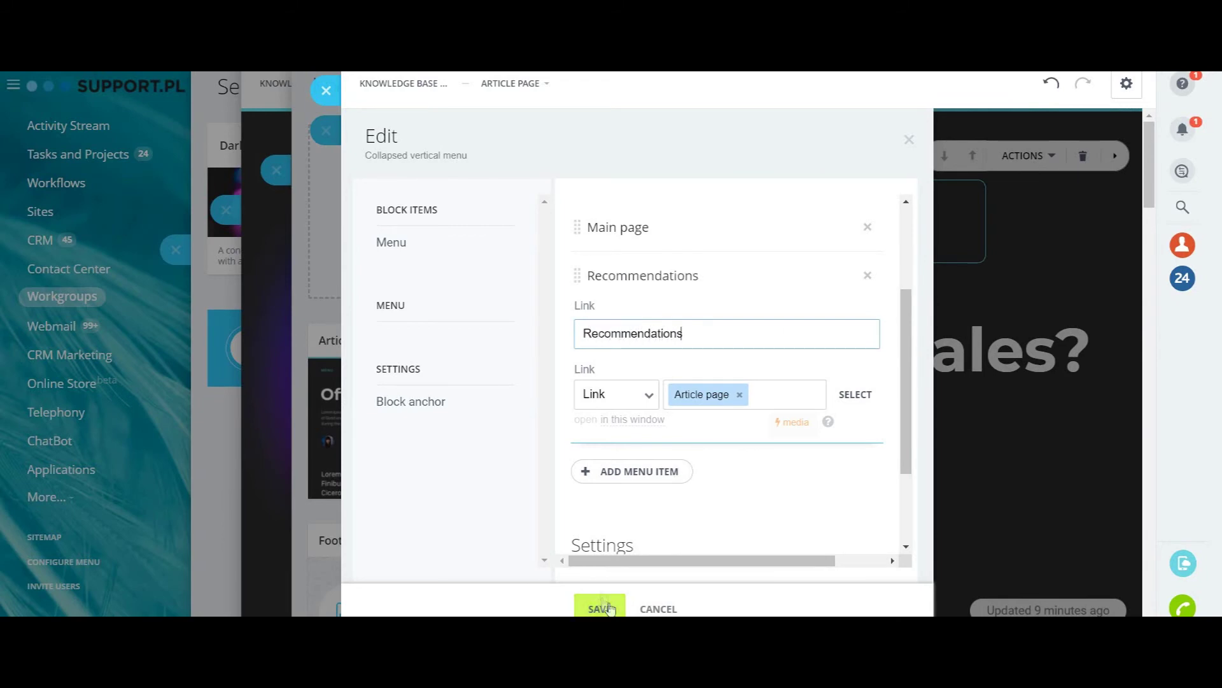
pyautogui.click(660, 471)
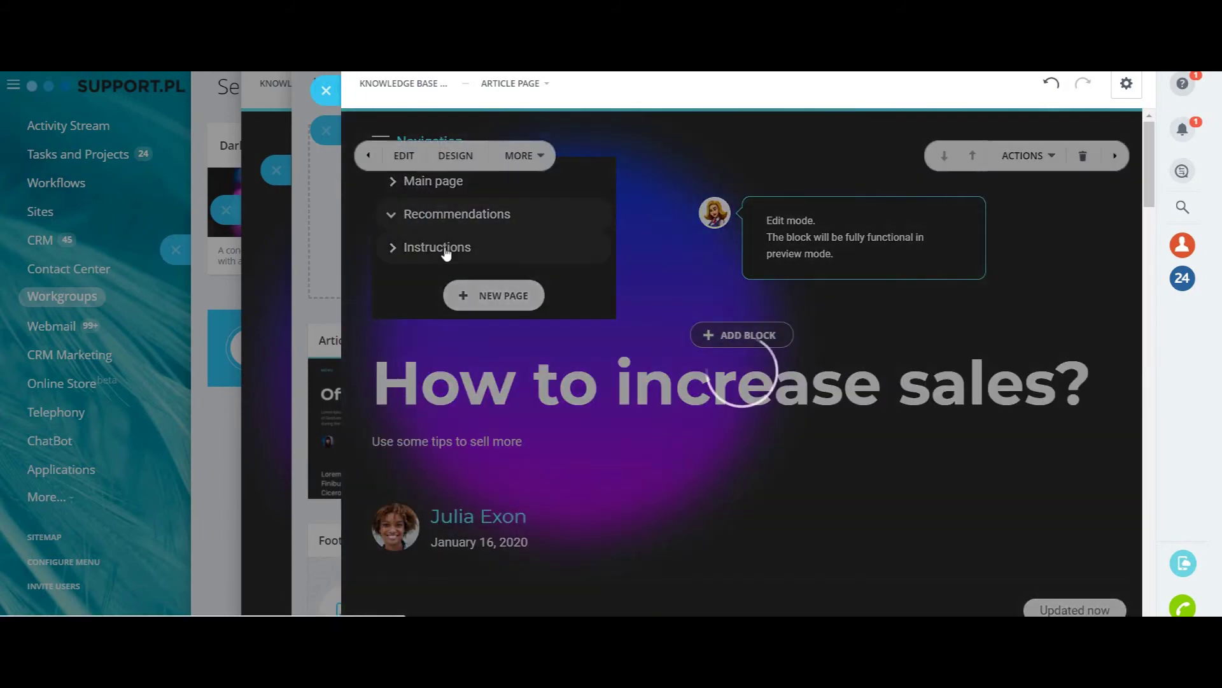
pyautogui.click(448, 246)
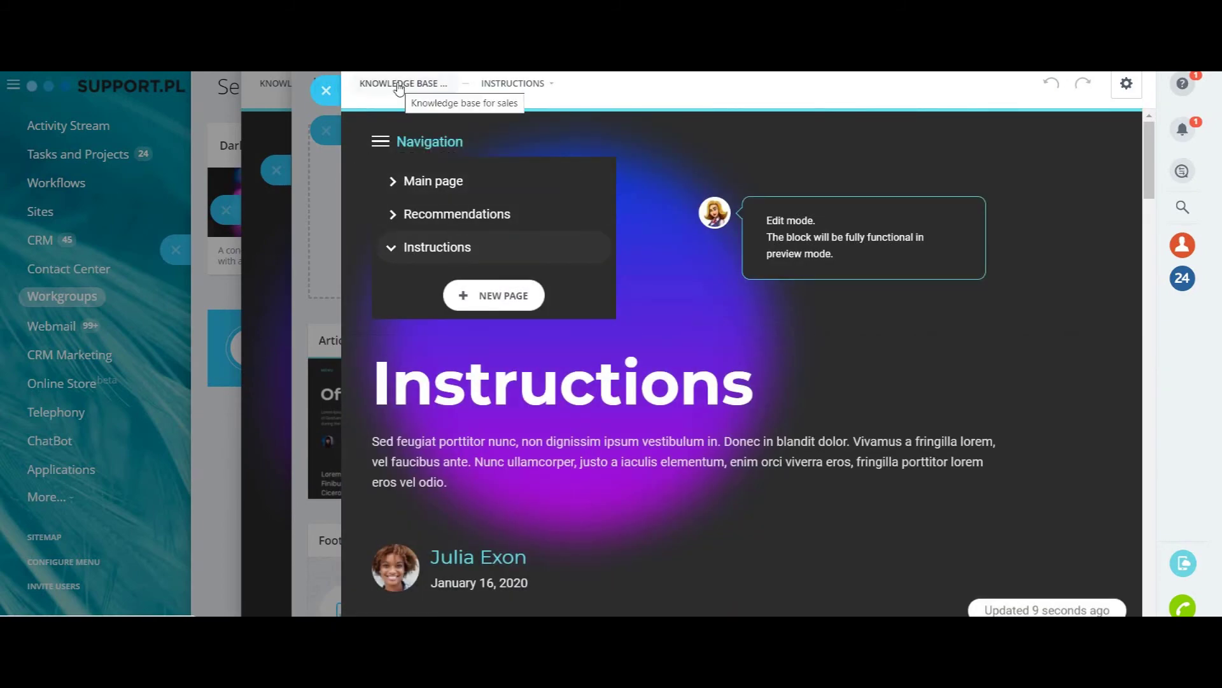
pyautogui.click(399, 84)
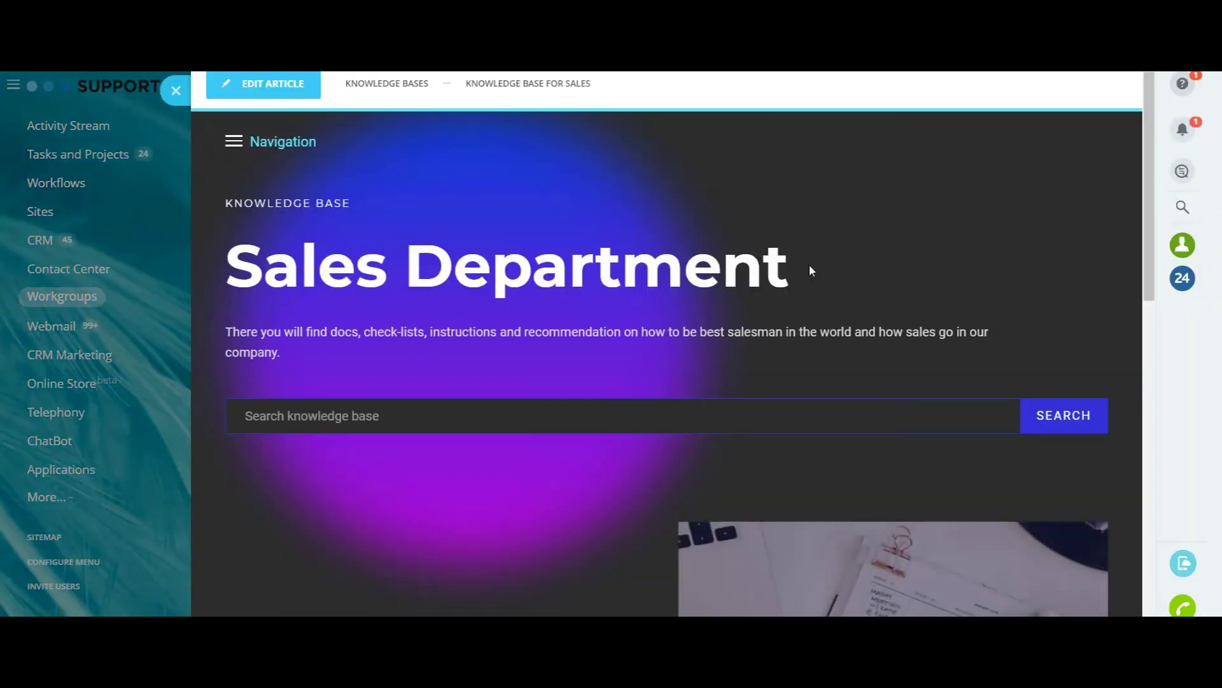
pyautogui.scroll(-3, 582, 315)
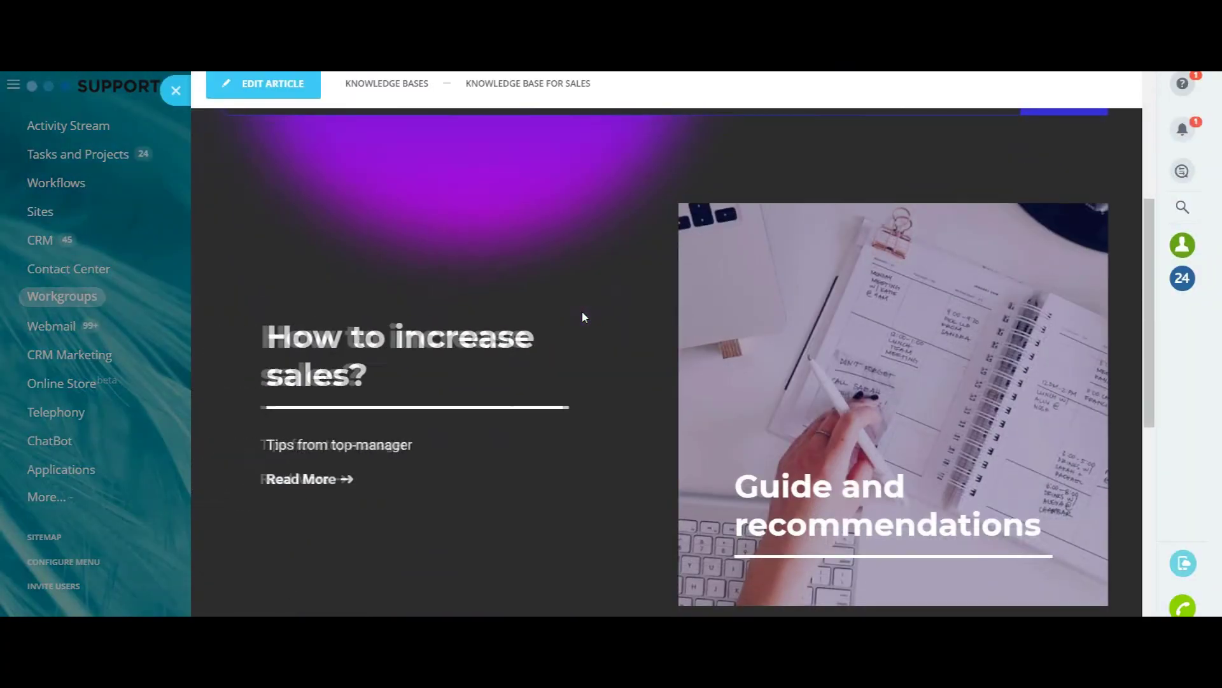
# Preview 'How to increase sales?', then search 'call' and open 'Calls analysis from August'.
pyautogui.click(437, 478)
pyautogui.scroll(-5, 673, 328)
pyautogui.scroll(-5, 593, 293)
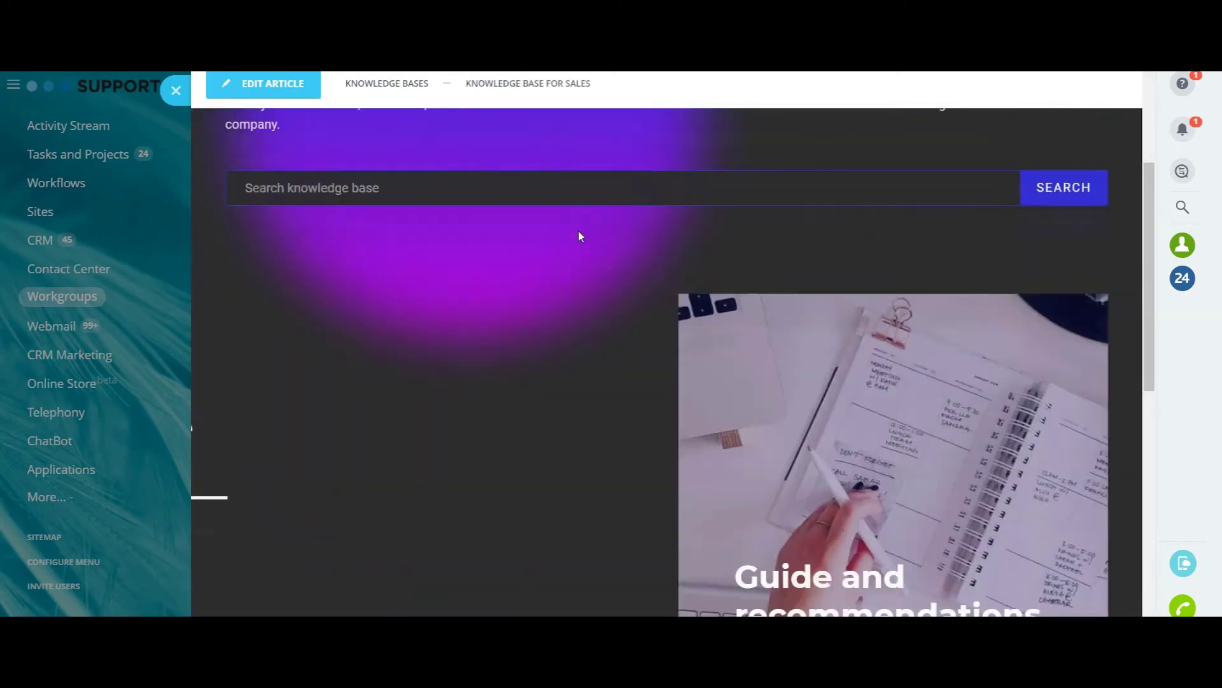
pyautogui.scroll(-10, 579, 235)
pyautogui.scroll(-3, 798, 438)
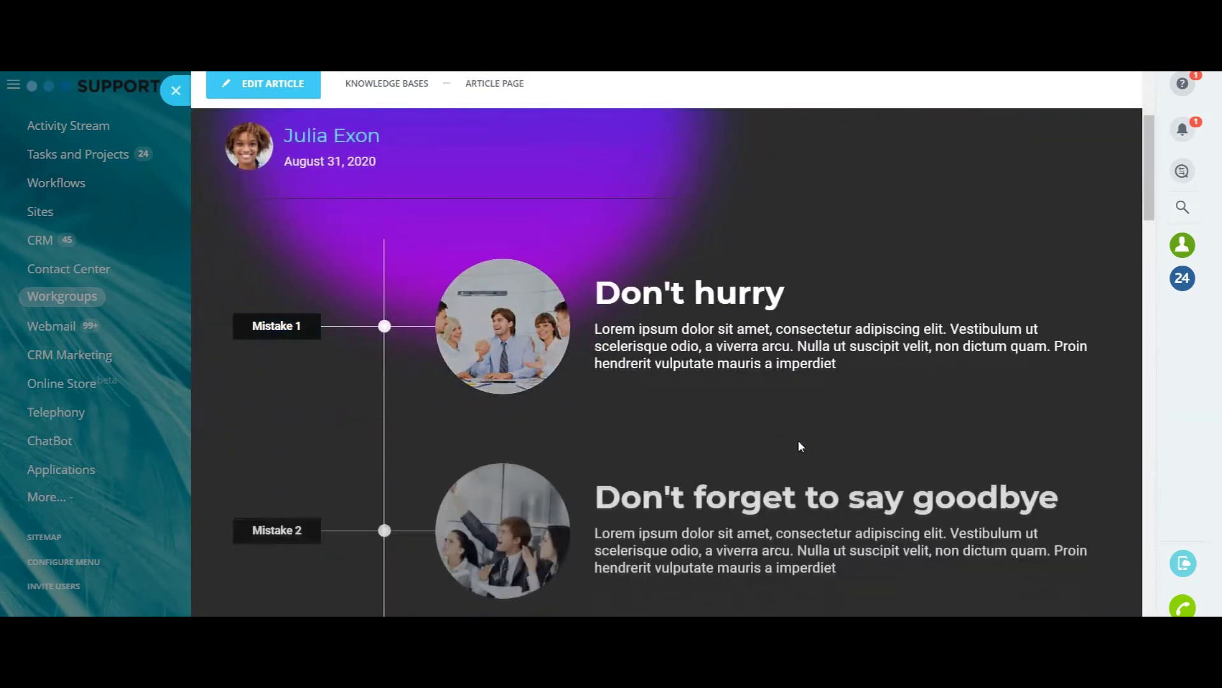
pyautogui.scroll(-3, 797, 440)
pyautogui.scroll(2, 798, 438)
pyautogui.scroll(5, 798, 438)
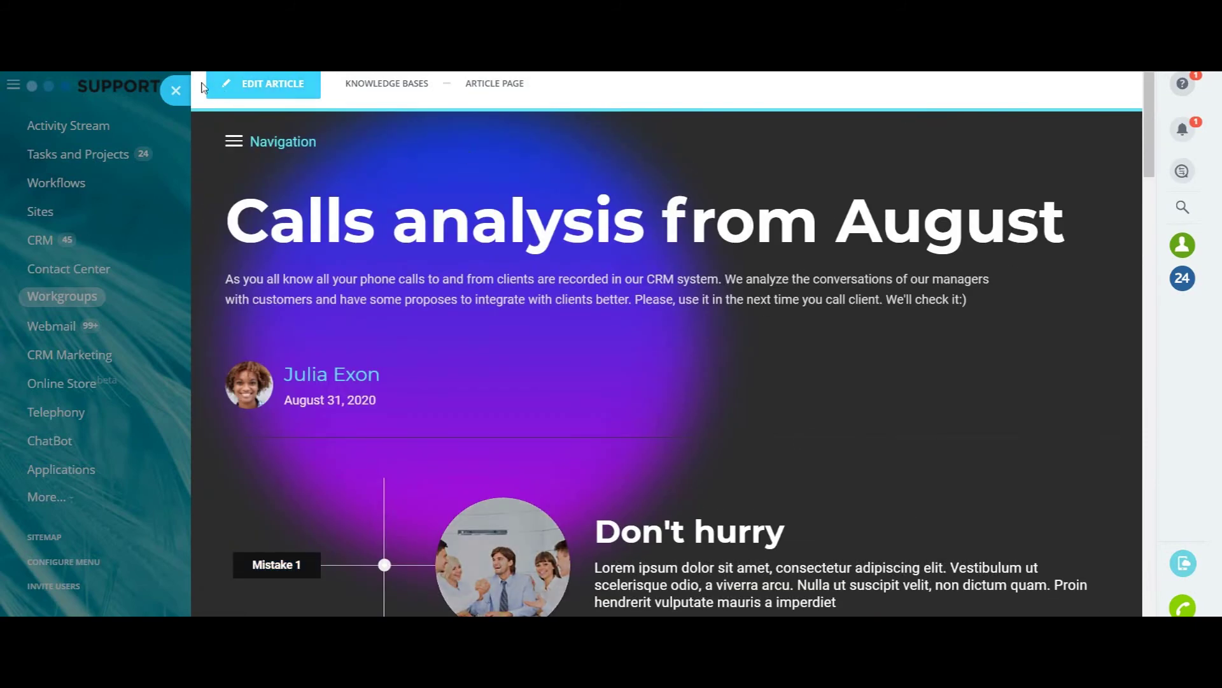
pyautogui.hotkey('alt', 'Left')
pyautogui.click(477, 417)
pyautogui.write('ca')
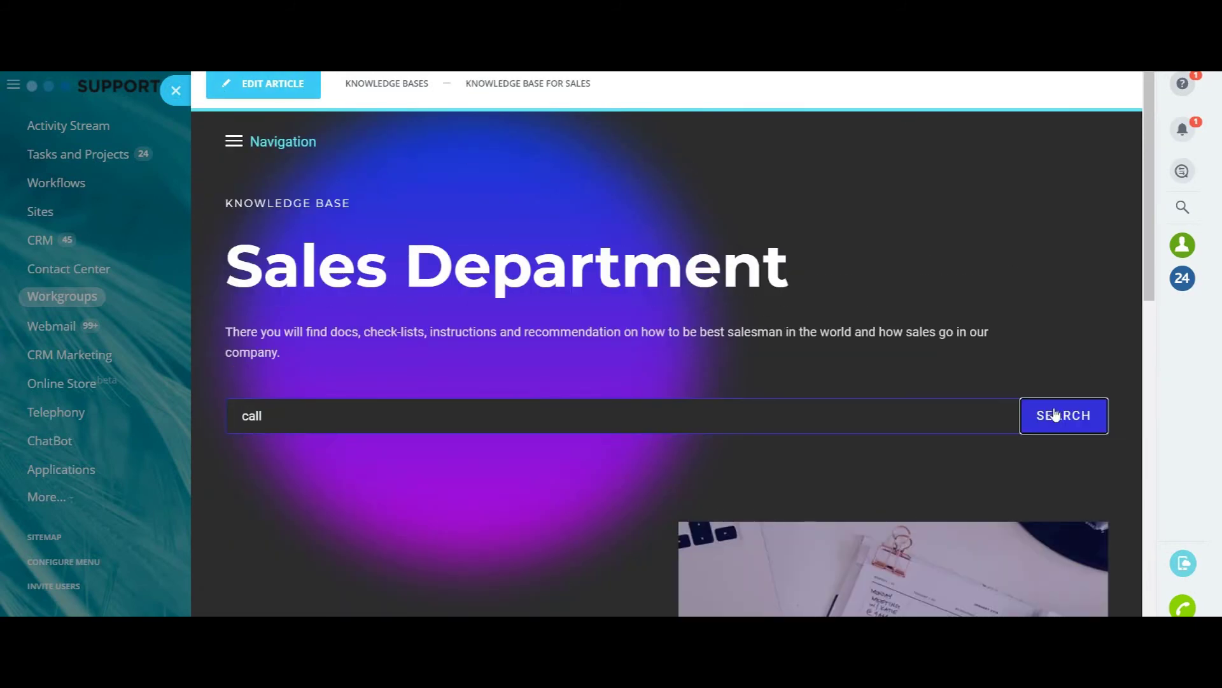
pyautogui.click(1055, 414)
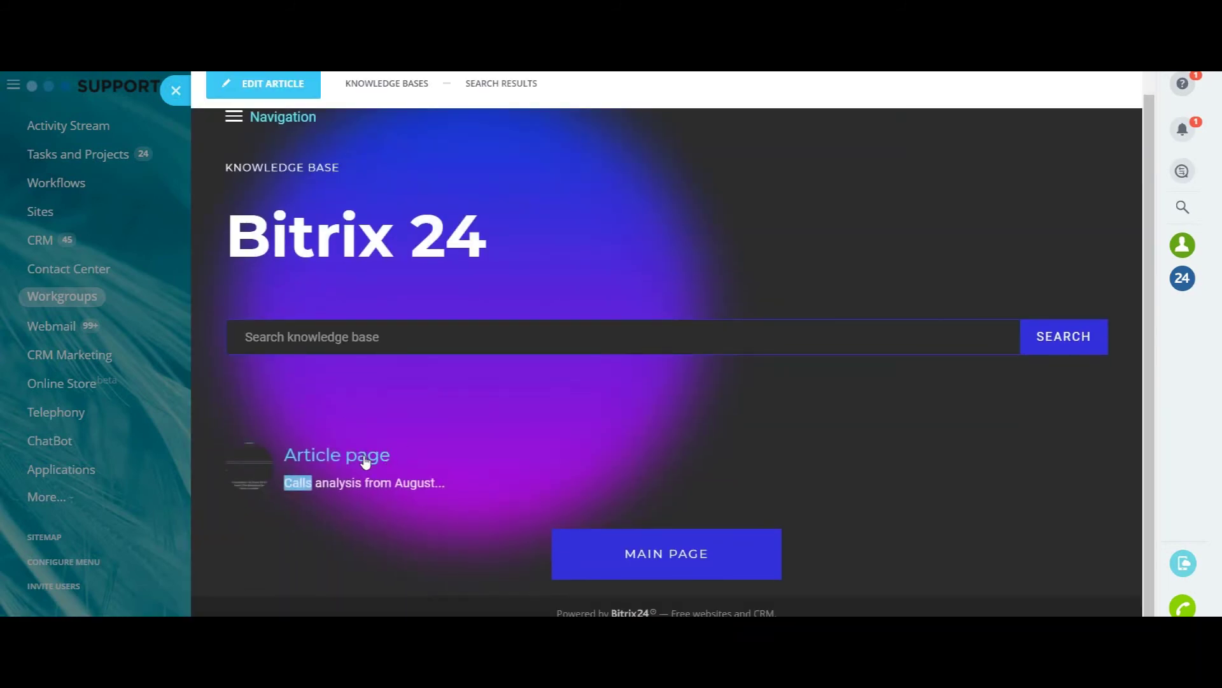
pyautogui.click(373, 483)
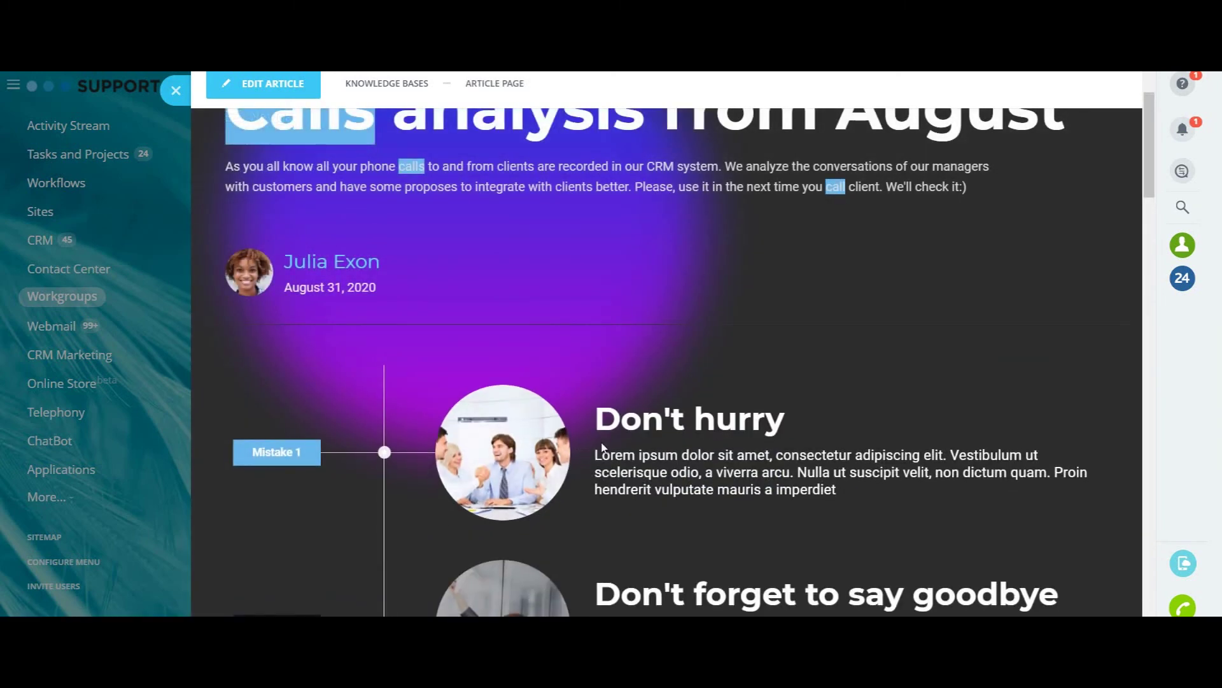
pyautogui.scroll(1, 603, 448)
pyautogui.scroll(-2, 602, 449)
pyautogui.scroll(-5, 603, 449)
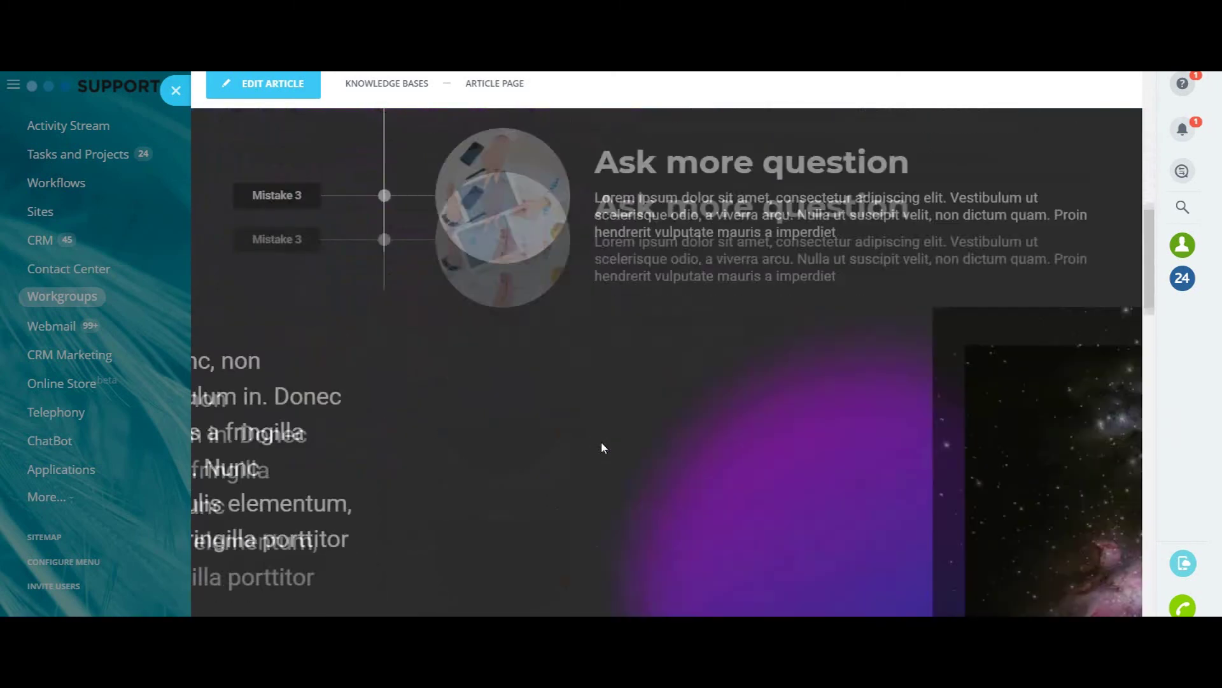